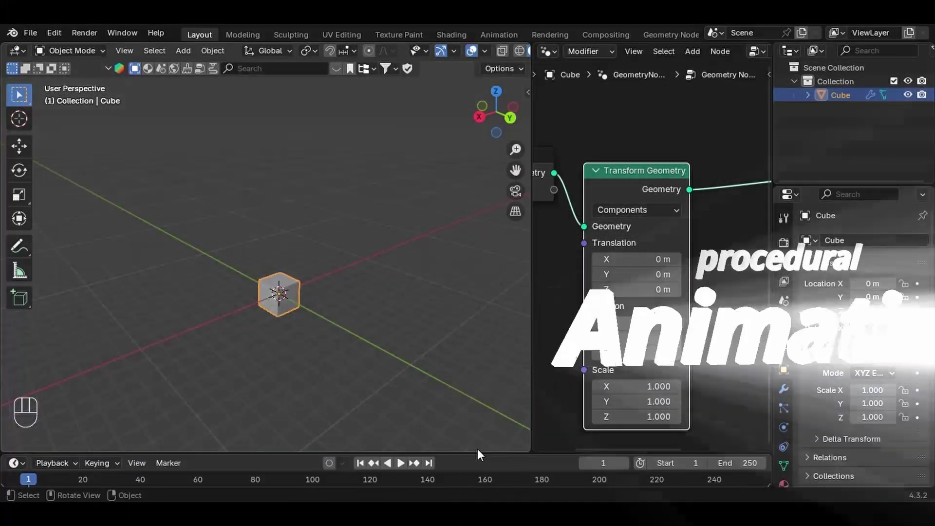
Step: Keyframe the Transform Geometry translation at frame 1, then keyframe it at frame 20 with Z set to 8.6 m
{"action": "left_click_drag", "start_coordinate": [478, 453], "coordinate": [481, 387]}
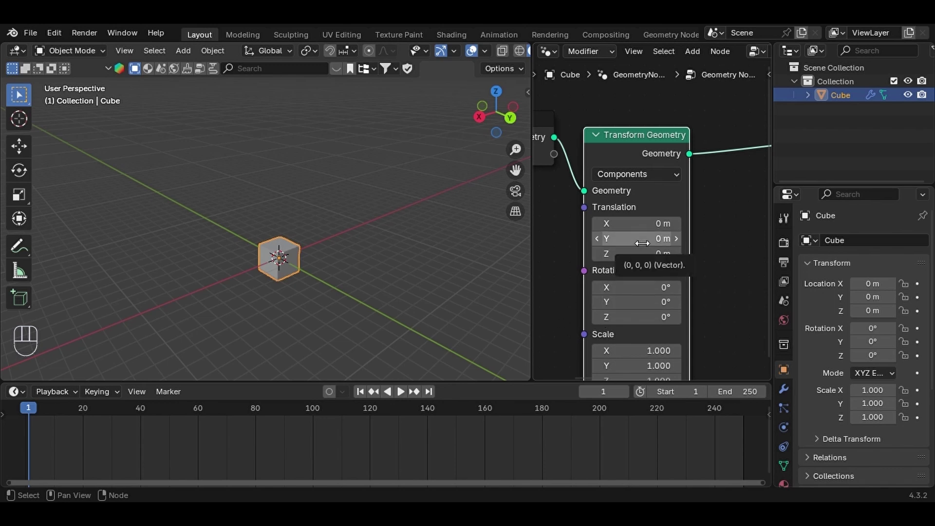
{"action": "key", "text": "i"}
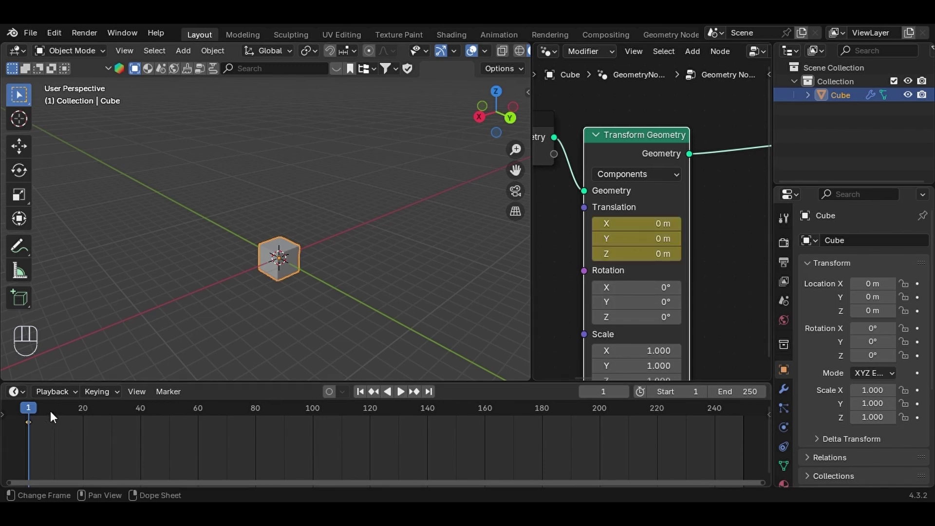
{"action": "key", "text": "space"}
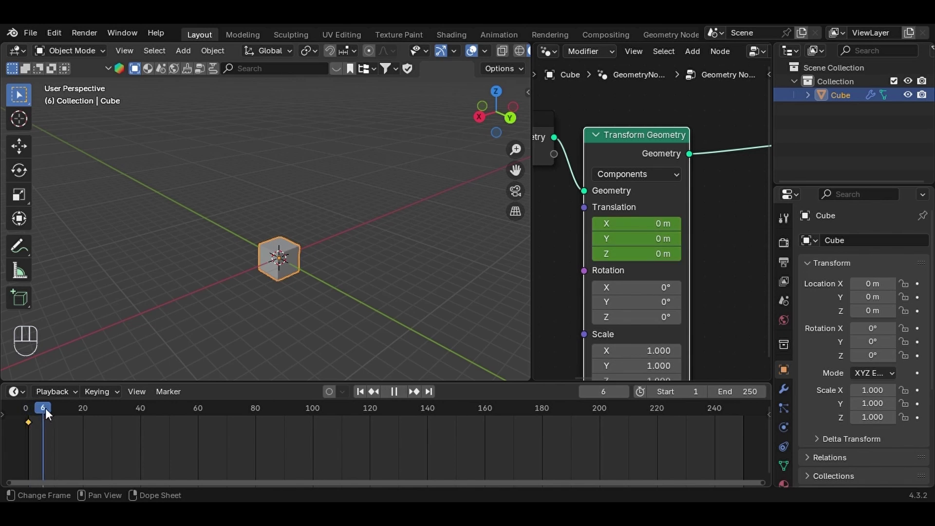
{"action": "key", "text": "space"}
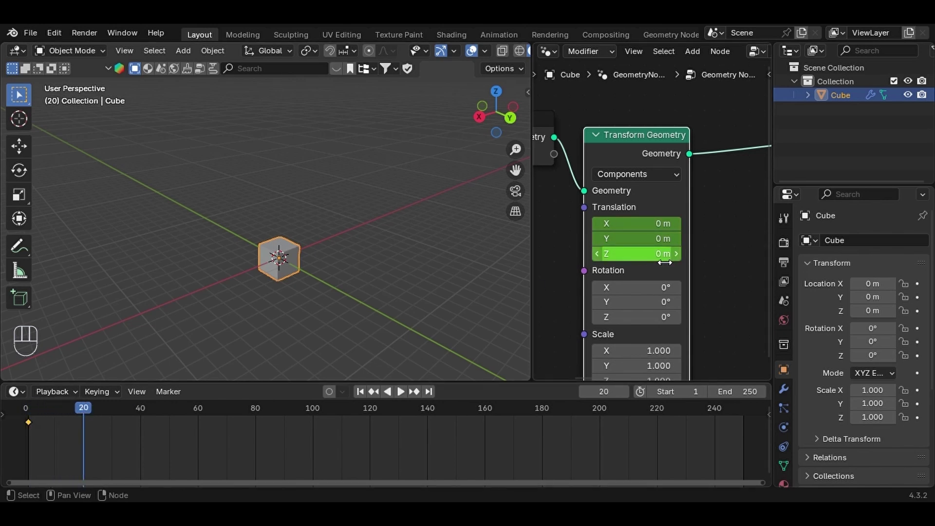
{"action": "left_click_drag", "start_coordinate": [641, 260], "coordinate": [707, 260]}
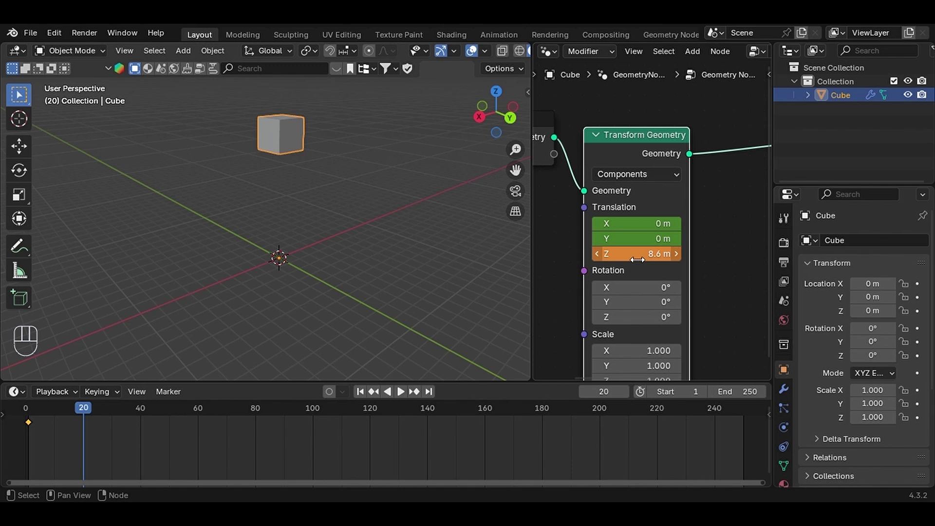
{"action": "key", "text": "i"}
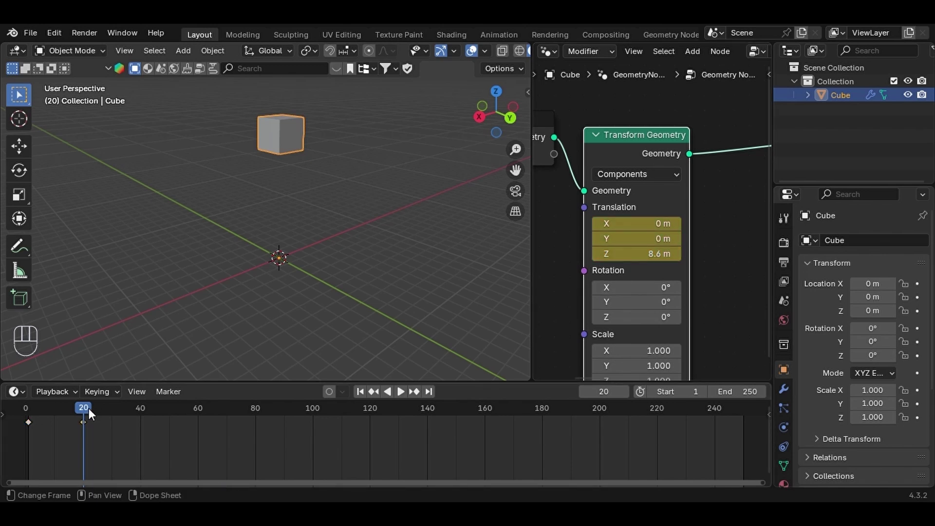
Step: Play back the cube's rising animation from frame 1 and stop playback shortly past the second keyframe
{"action": "left_click_drag", "start_coordinate": [86, 408], "coordinate": [28, 425]}
{"action": "key", "text": "space"}
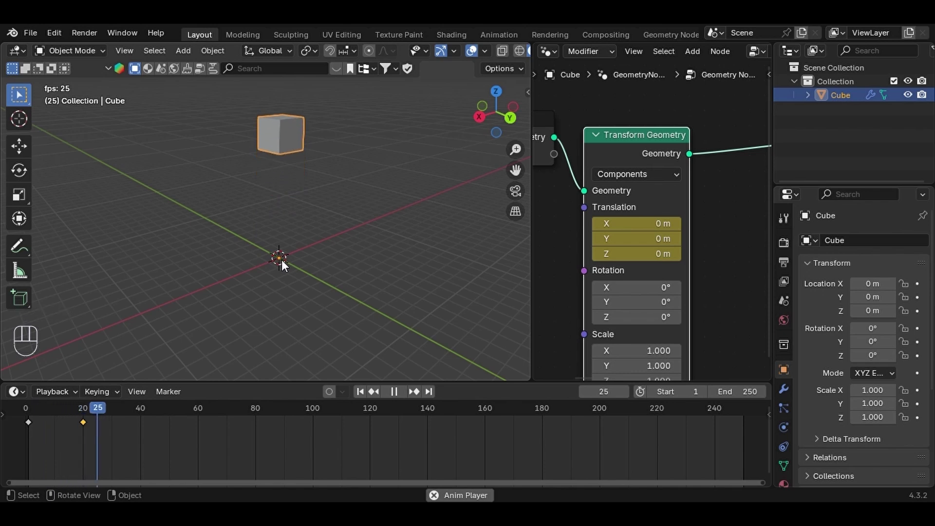
{"action": "key", "text": "space"}
{"action": "key", "text": "space"}
{"action": "left_click_drag", "start_coordinate": [116, 409], "coordinate": [87, 420]}
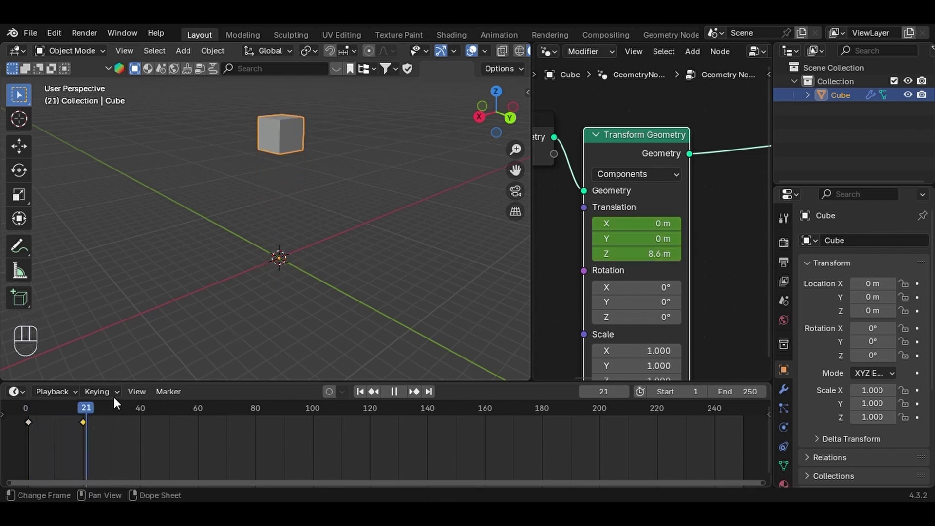
{"action": "key", "text": "space"}
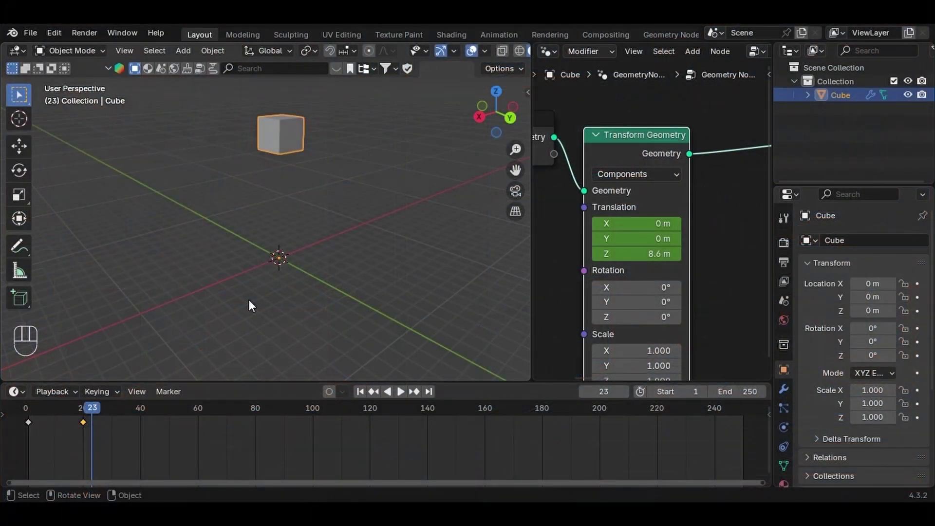
Step: Return to frame 0, add a second cube and move it about 4.56 m along the Y axis
{"action": "scroll", "coordinate": [670, 231], "scroll_direction": "down", "scroll_amount": 8}
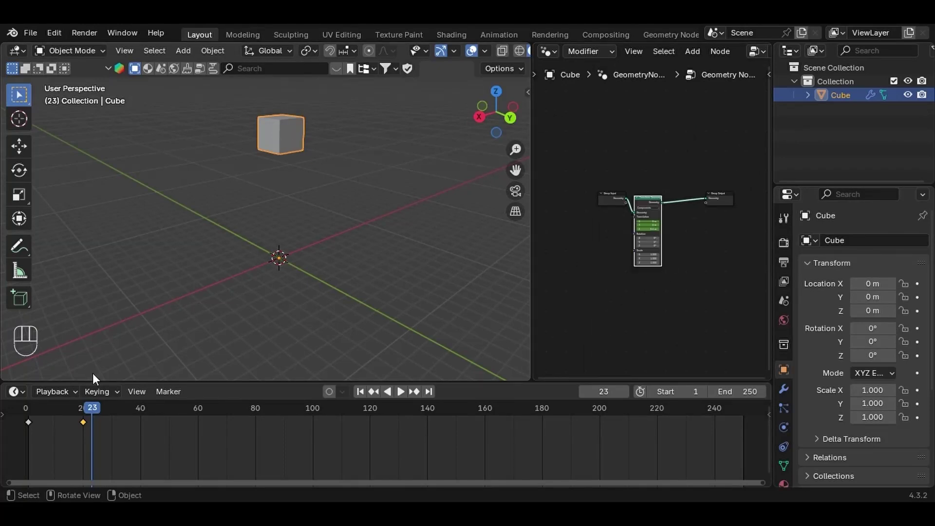
{"action": "left_click_drag", "start_coordinate": [89, 408], "coordinate": [26, 416]}
{"action": "scroll", "coordinate": [569, 341], "scroll_direction": "up", "scroll_amount": 2}
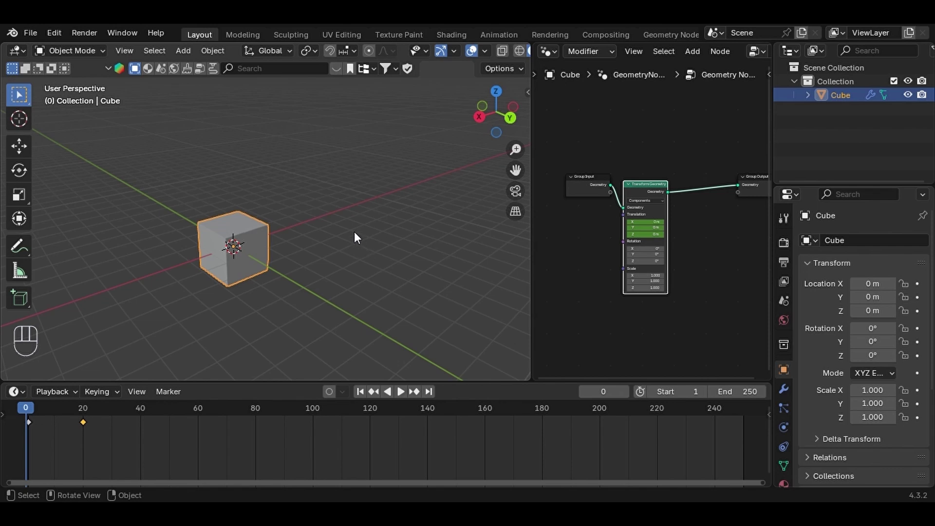
{"action": "key", "text": "shift+a"}
{"action": "mouse_move", "coordinate": [346, 230]}
{"action": "left_click", "coordinate": [424, 242]}
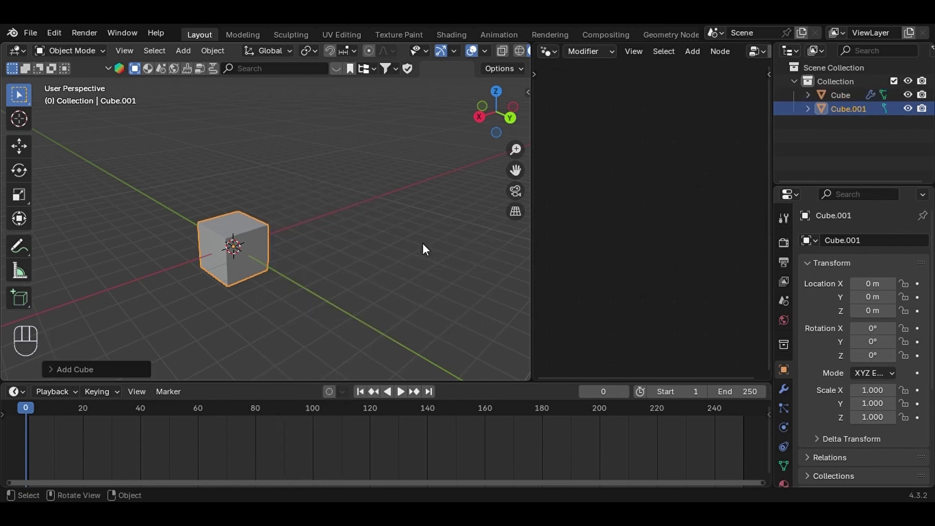
{"action": "key", "text": "g"}
{"action": "key", "text": "y"}
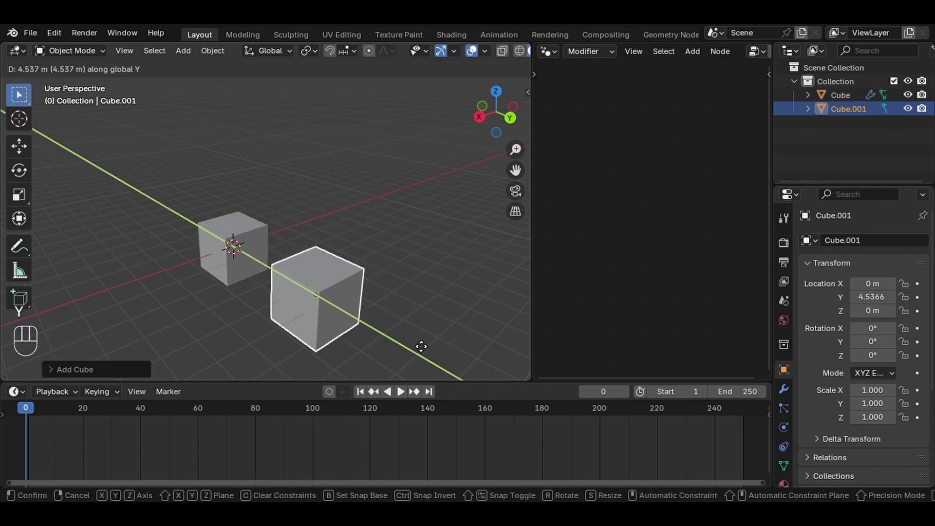
{"action": "left_click", "coordinate": [416, 341]}
Step: Select the original cube, widen the node editor and rename its node group to Geometry Nodes 01
{"action": "left_click", "coordinate": [267, 238]}
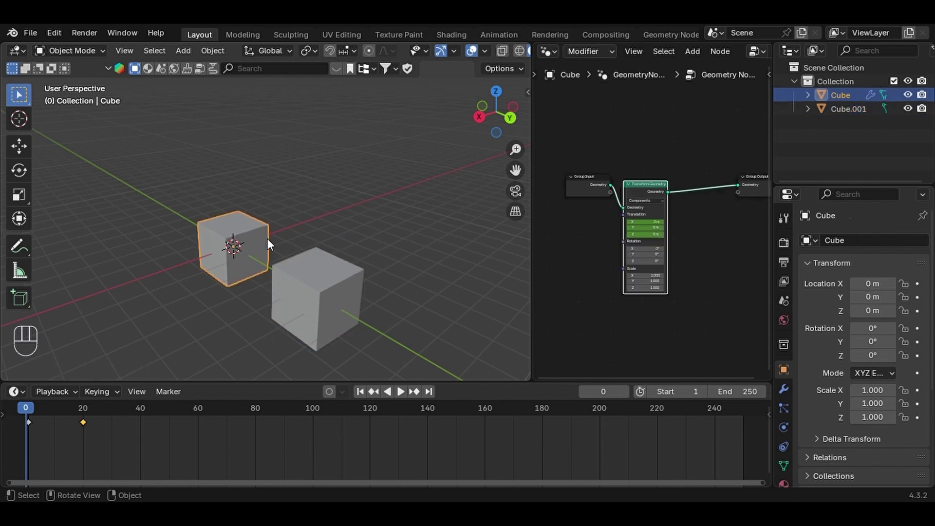
{"action": "scroll", "coordinate": [621, 285], "scroll_direction": "down", "scroll_amount": 2}
{"action": "left_click_drag", "start_coordinate": [540, 273], "coordinate": [395, 279]}
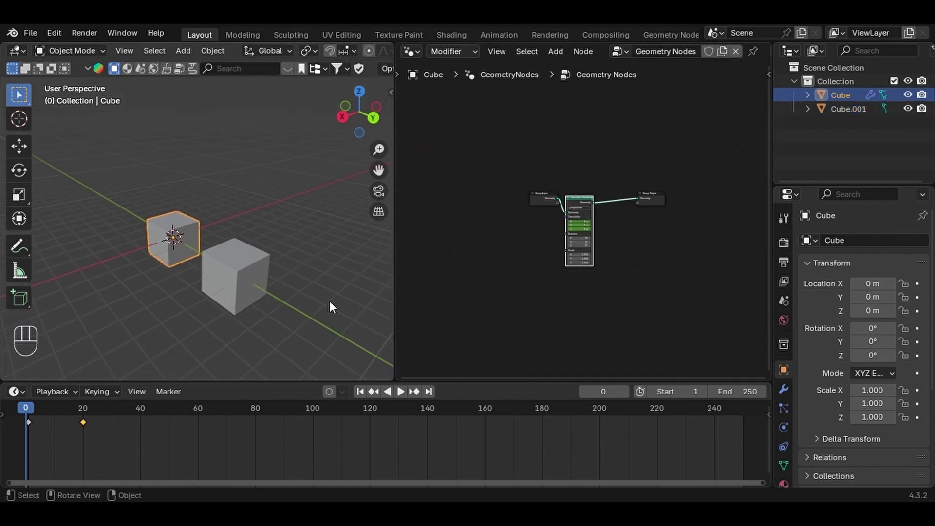
{"action": "left_click", "coordinate": [252, 276]}
{"action": "left_click", "coordinate": [177, 221]}
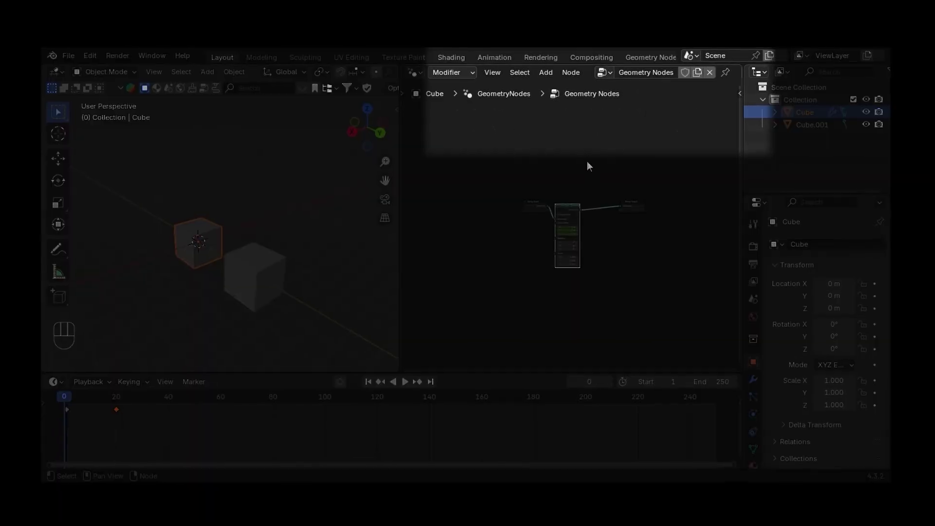
{"action": "left_click", "coordinate": [649, 79]}
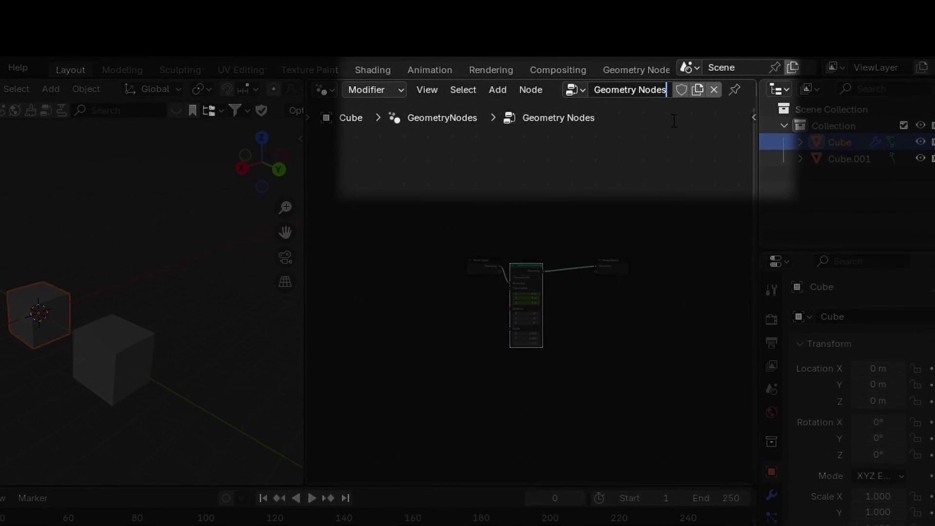
{"action": "type", "text": "01"}
{"action": "key", "text": "Return"}
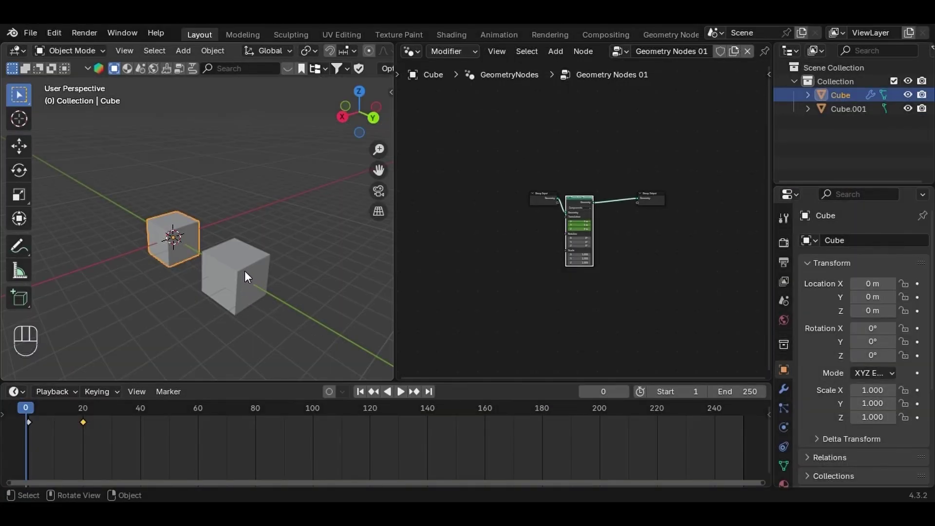
Step: Create a geometry nodes modifier on the second cube and assign it the Geometry Nodes 01 node group
{"action": "left_click", "coordinate": [244, 271]}
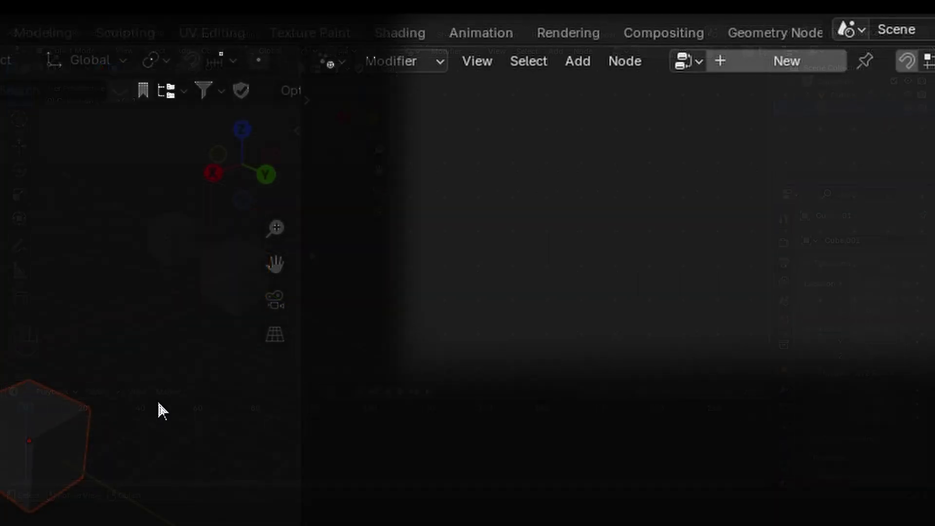
{"action": "left_click", "coordinate": [760, 63]}
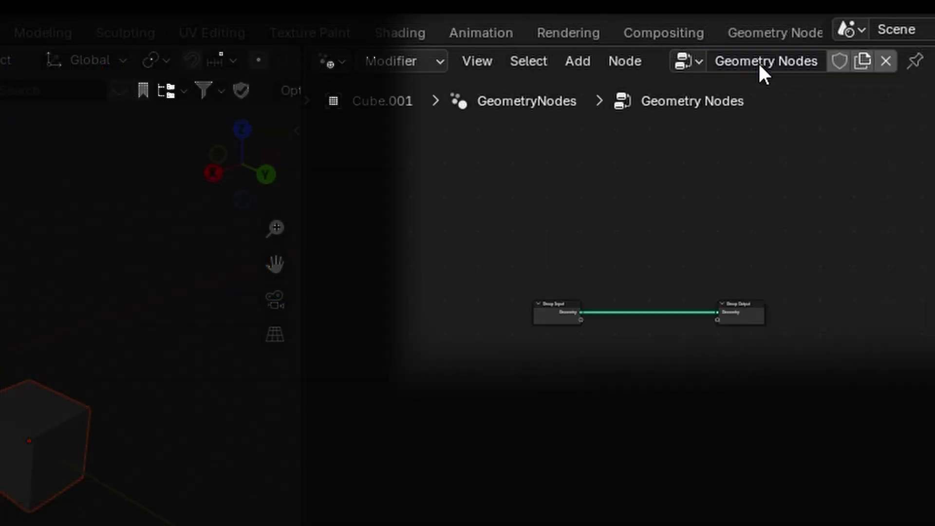
{"action": "left_click", "coordinate": [698, 62]}
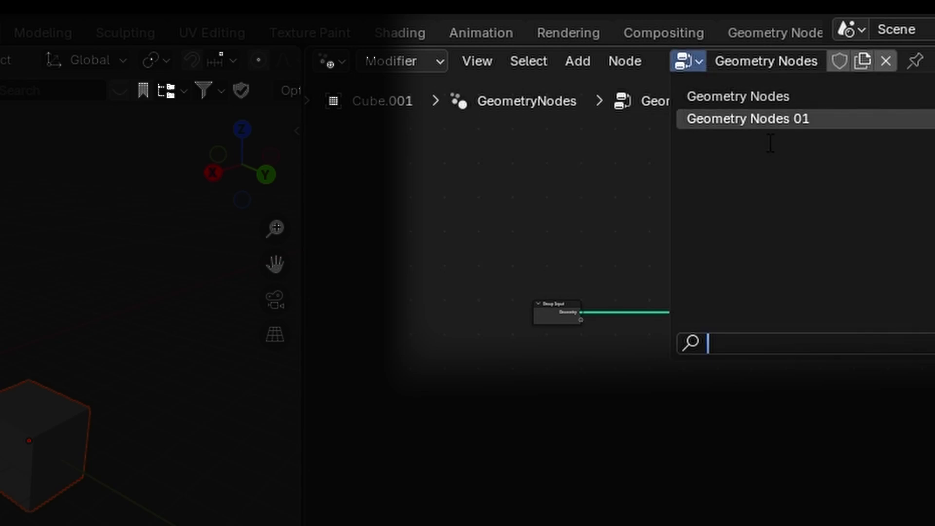
{"action": "left_click", "coordinate": [756, 122]}
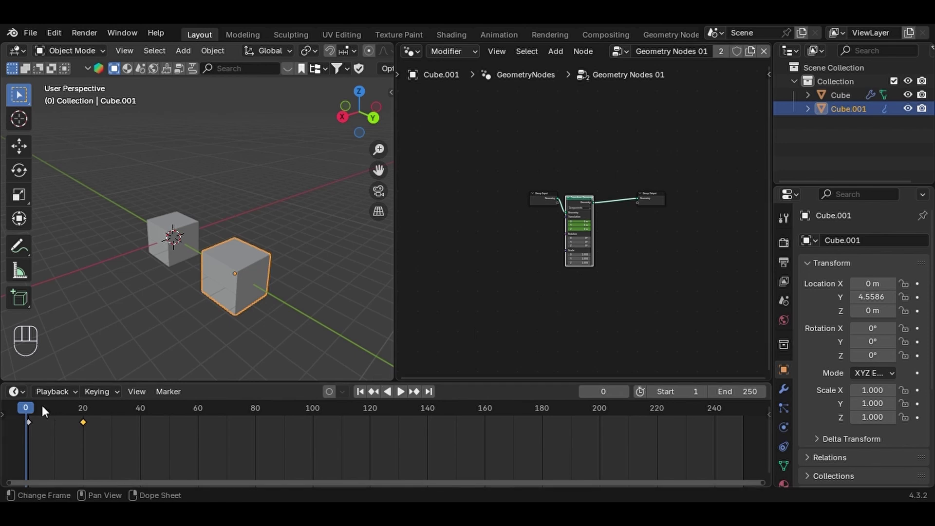
Step: Play the animation several times from the start to compare how both cubes move
{"action": "key", "text": "space"}
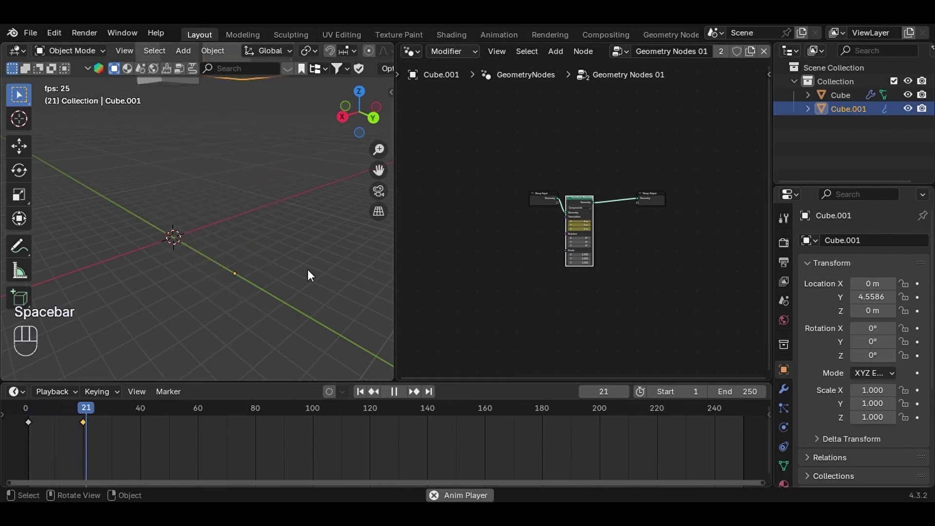
{"action": "scroll", "coordinate": [308, 269], "scroll_direction": "down", "scroll_amount": 5}
{"action": "key", "text": "space"}
{"action": "left_click_drag", "start_coordinate": [162, 408], "coordinate": [33, 416]}
{"action": "key", "text": "space"}
{"action": "key", "text": "space"}
{"action": "key", "text": "space"}
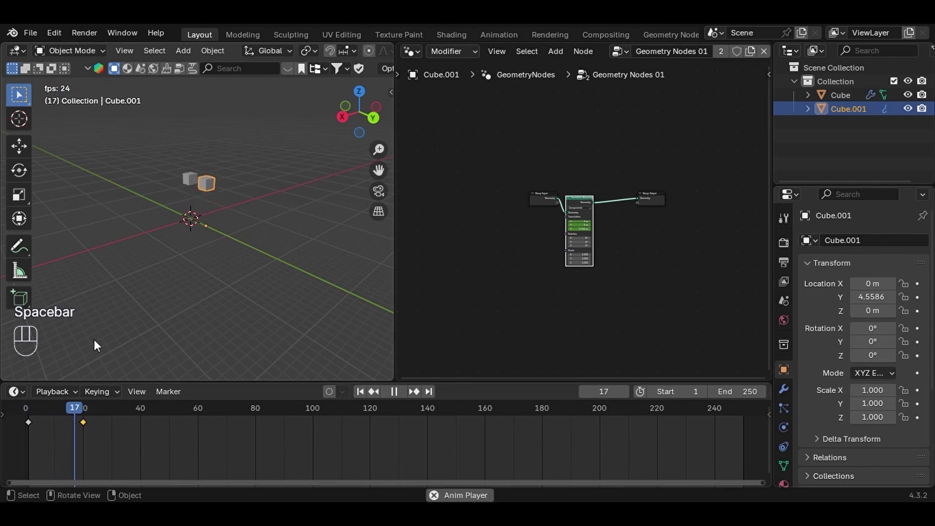
{"action": "key", "text": "space"}
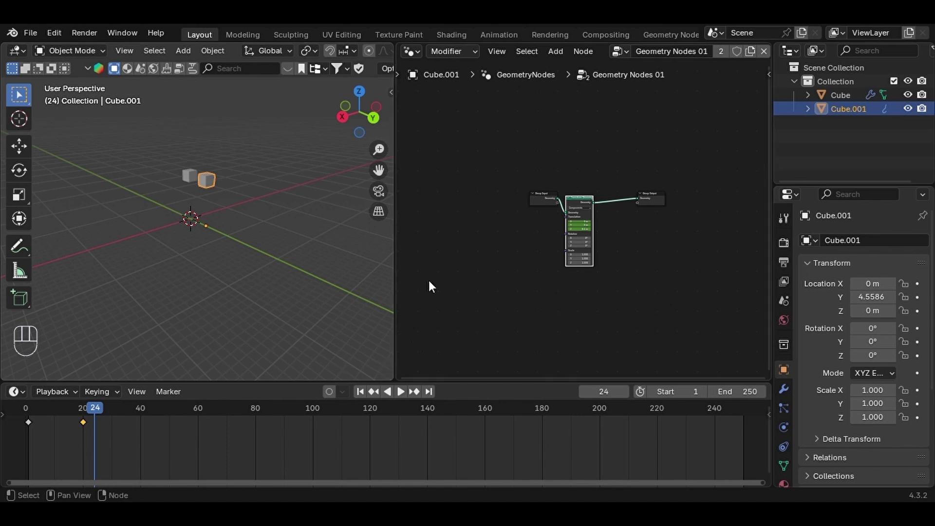
Step: Delete both translation keyframes of the shared node group from the timeline
{"action": "left_click_drag", "start_coordinate": [100, 432], "coordinate": [10, 415]}
{"action": "key", "text": "Delete"}
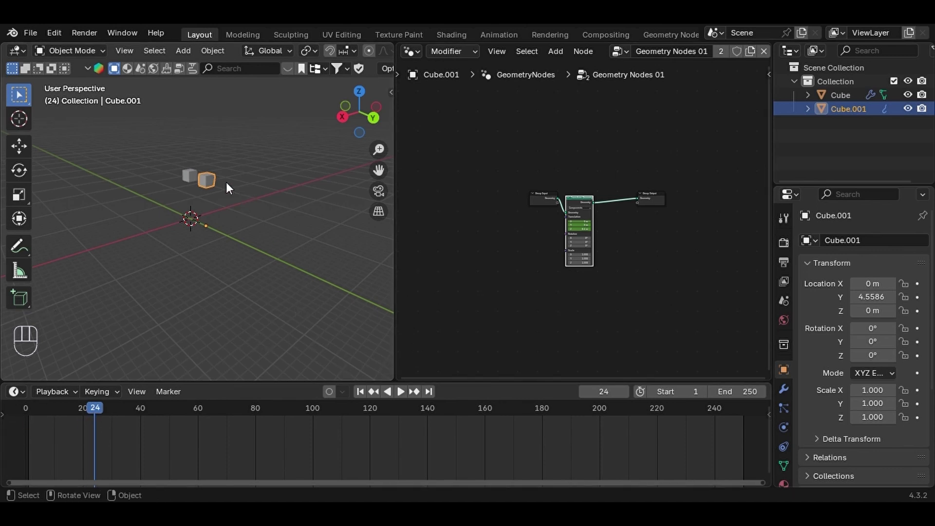
Step: Delete the second cube and select the original cube to show its Transform Geometry node
{"action": "key", "text": "Delete"}
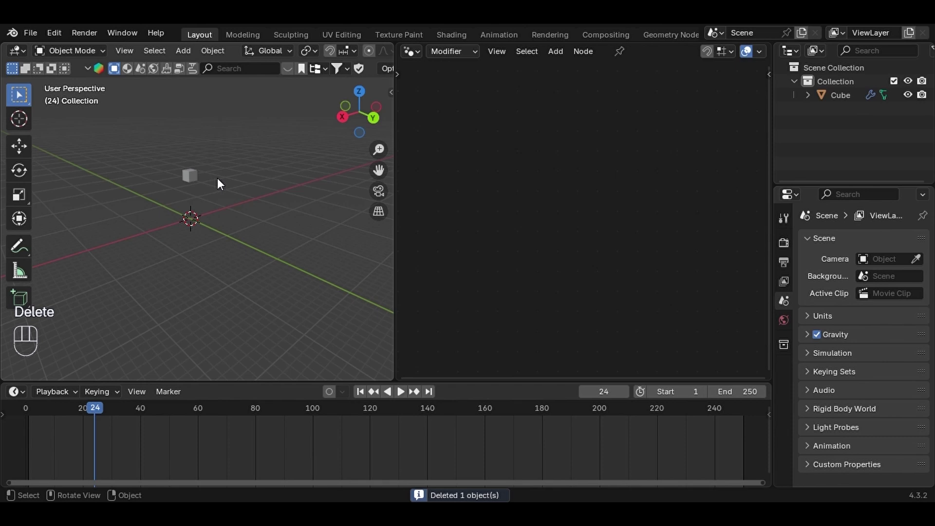
{"action": "left_click", "coordinate": [191, 176]}
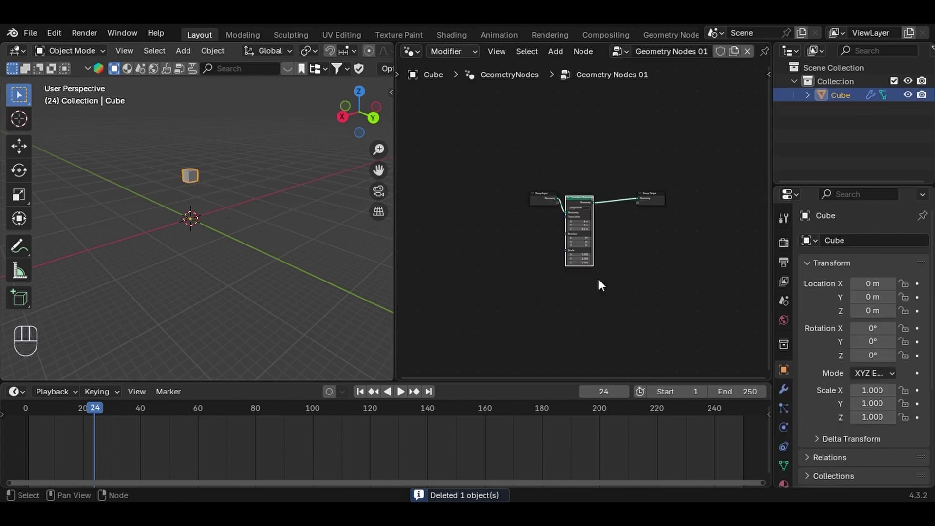
{"action": "scroll", "coordinate": [592, 280], "scroll_direction": "up", "scroll_amount": 4}
{"action": "scroll", "coordinate": [592, 280], "scroll_direction": "up", "scroll_amount": 2}
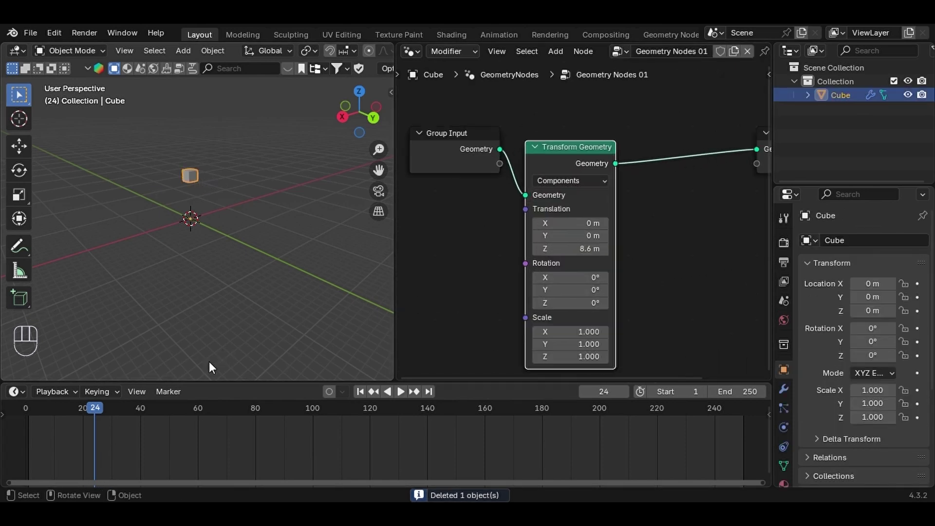
Step: Play the timeline to check the cube without keyframes, and set the current frame back to 1
{"action": "key", "text": "space"}
{"action": "left_click_drag", "start_coordinate": [85, 413], "coordinate": [30, 418]}
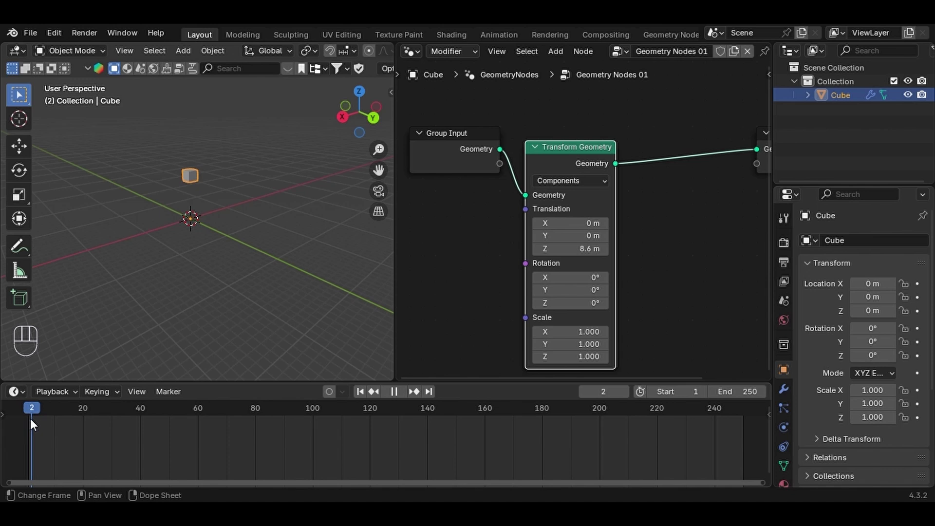
{"action": "key", "text": "space"}
{"action": "left_click", "coordinate": [584, 398]}
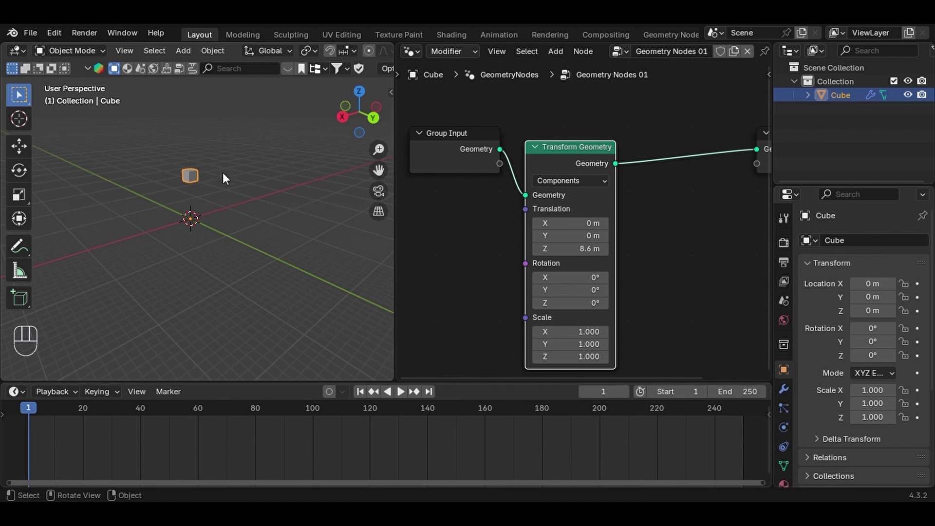
Step: Try to snap the cube to the 3D cursor at the world origin
{"action": "key", "text": "shift+s"}
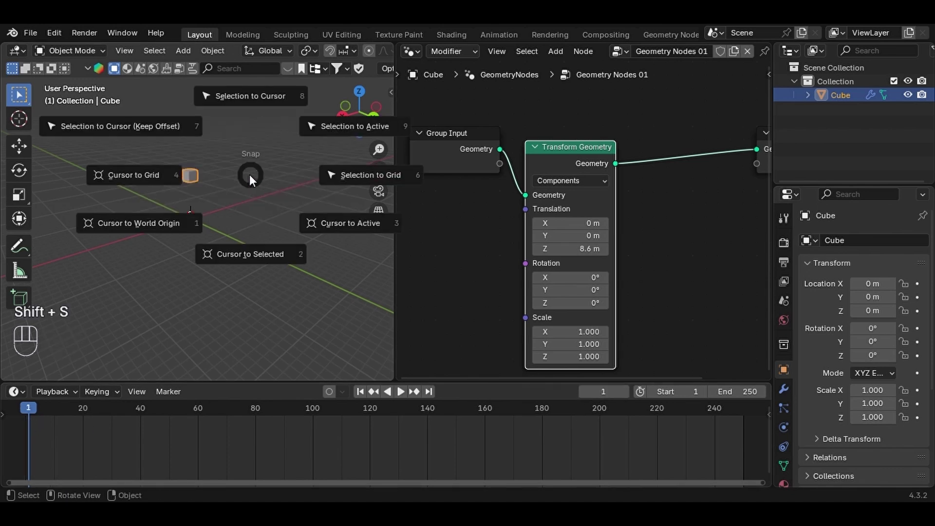
{"action": "left_click", "coordinate": [259, 87]}
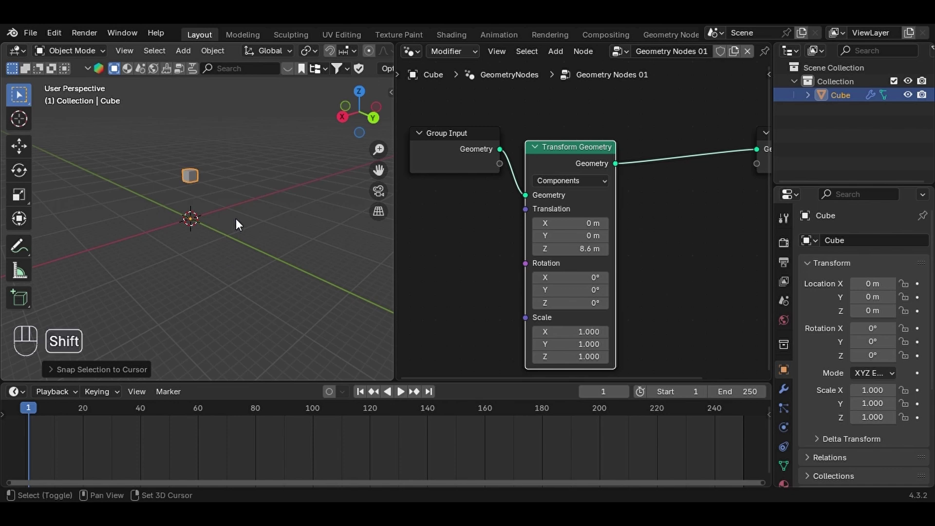
{"action": "key", "text": "shift+s"}
{"action": "left_click", "coordinate": [249, 158]}
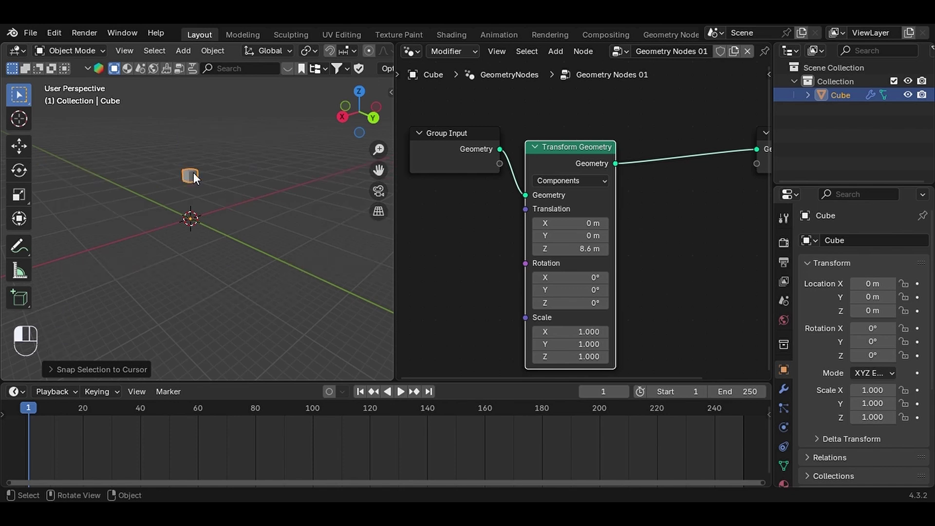
{"action": "scroll", "coordinate": [209, 209], "scroll_direction": "up", "scroll_amount": 5}
{"action": "scroll", "coordinate": [209, 209], "scroll_direction": "down", "scroll_amount": 5}
{"action": "scroll", "coordinate": [207, 210], "scroll_direction": "up", "scroll_amount": 4}
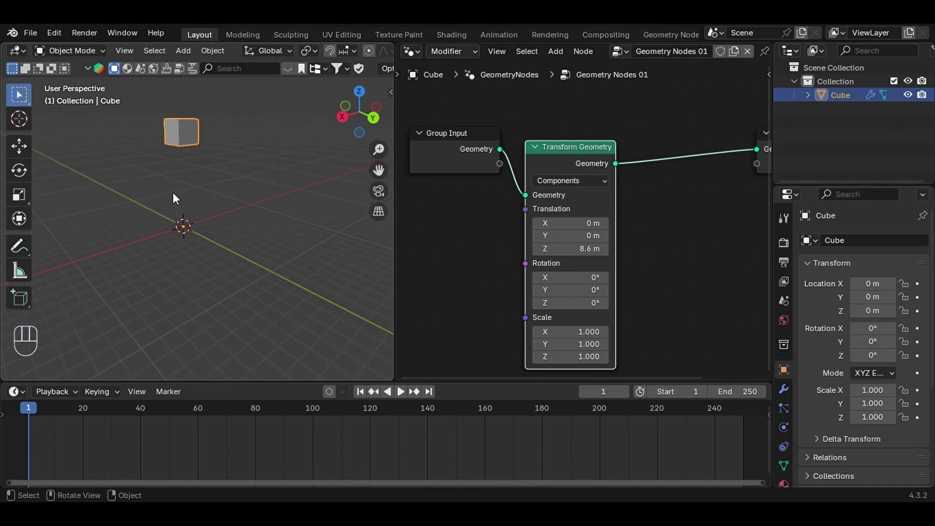
Step: Bring the cube back to the world origin, with the Transform Geometry node's Z translation at 0 m
{"action": "key", "text": "g"}
{"action": "key", "text": "z"}
{"action": "left_click", "coordinate": [284, 272]}
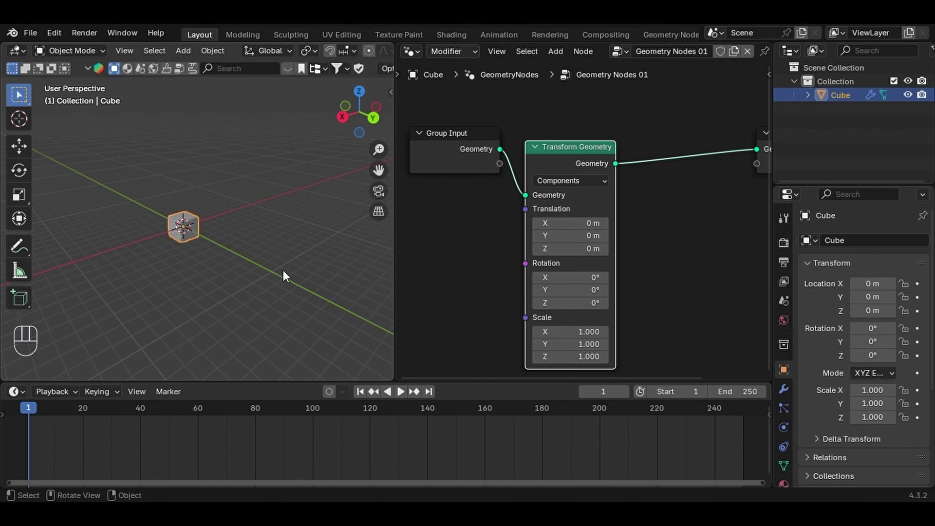
Step: Widen the node editor at the expense of the 3D viewport so the whole node tree fits
{"action": "left_click_drag", "start_coordinate": [397, 267], "coordinate": [259, 267]}
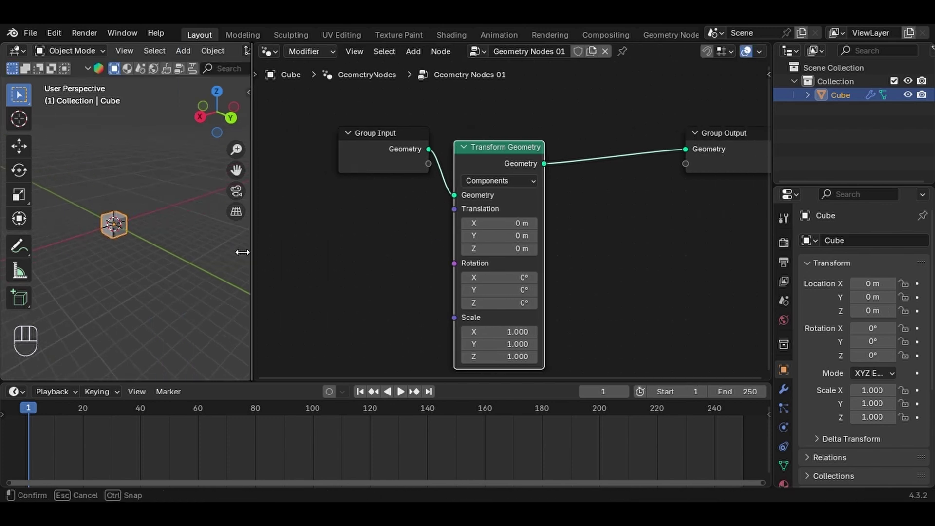
{"action": "scroll", "coordinate": [369, 258], "scroll_direction": "down", "scroll_amount": 3}
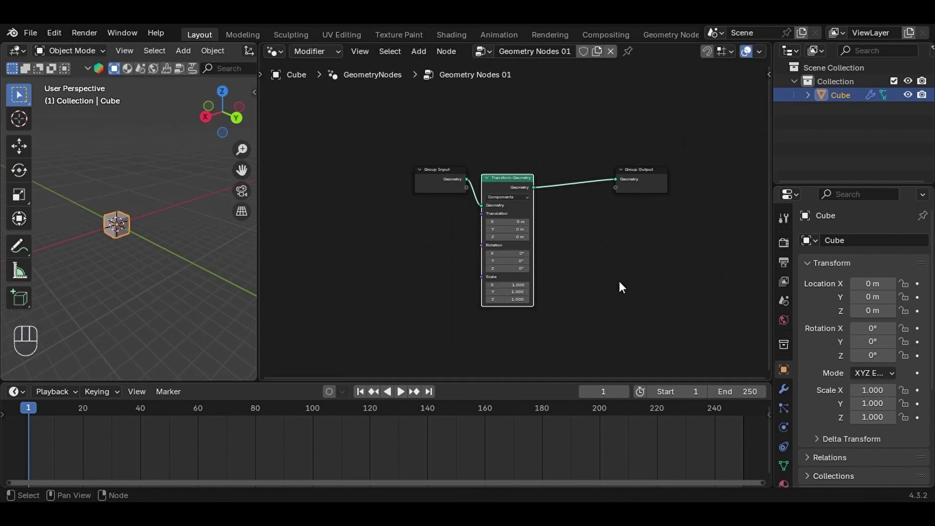
{"action": "scroll", "coordinate": [561, 234], "scroll_direction": "up", "scroll_amount": 1}
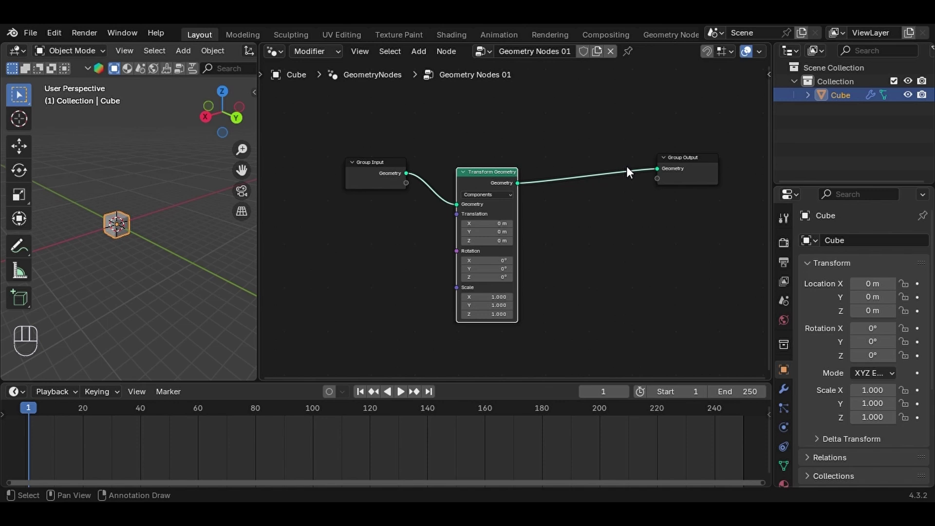
{"action": "key", "text": "shift+d"}
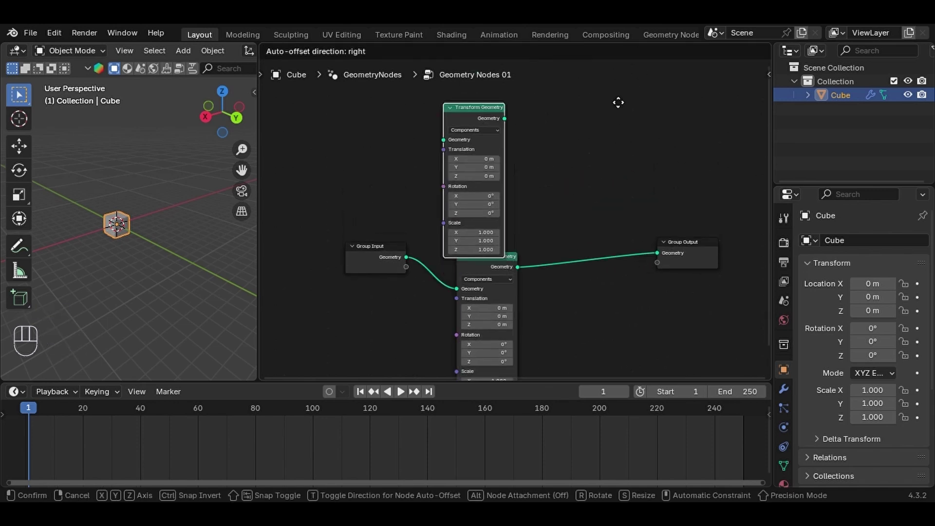
{"action": "left_click", "coordinate": [632, 98]}
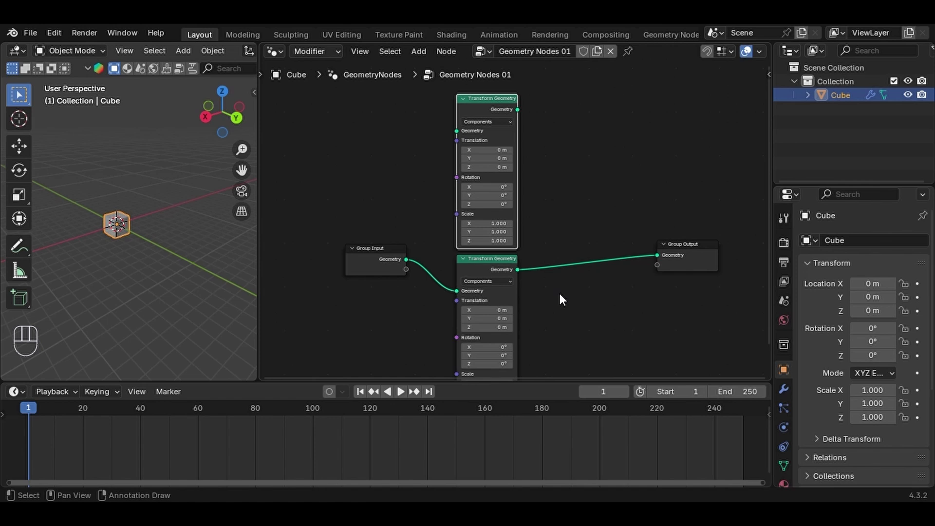
{"action": "key", "text": "x"}
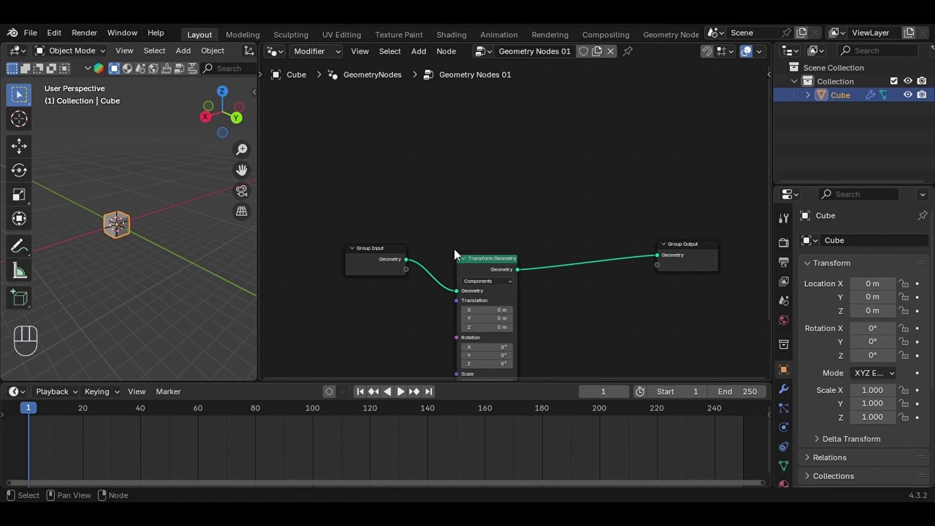
Step: Duplicate the Transform Geometry node twice with its Group Input link kept, placing one copy above and one below the original
{"action": "left_click", "coordinate": [478, 258]}
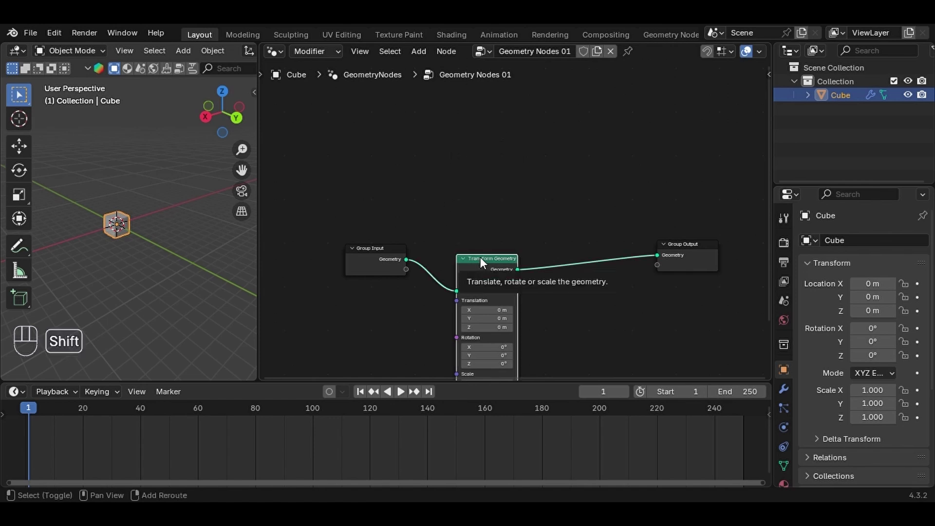
{"action": "key", "text": "shift+ctrl+d"}
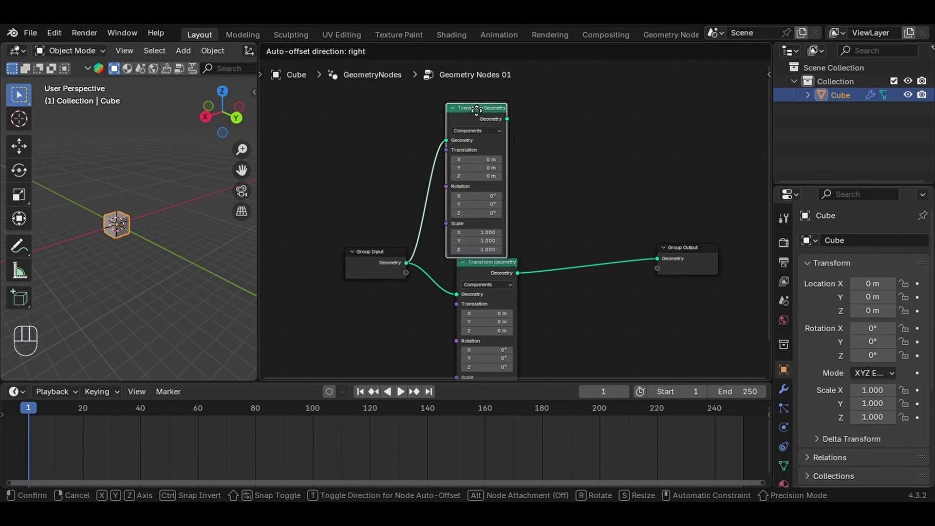
{"action": "left_click", "coordinate": [484, 104]}
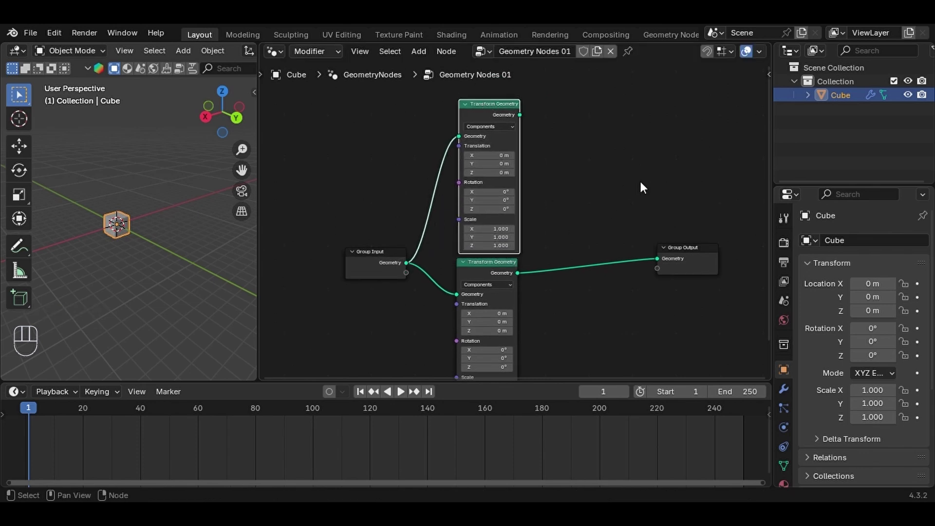
{"action": "left_click_drag", "start_coordinate": [490, 107], "coordinate": [487, 106]}
{"action": "middle_click_drag", "start_coordinate": [574, 215], "coordinate": [576, 109], "text": "shift"}
{"action": "scroll", "coordinate": [576, 109], "scroll_direction": "down", "scroll_amount": 2}
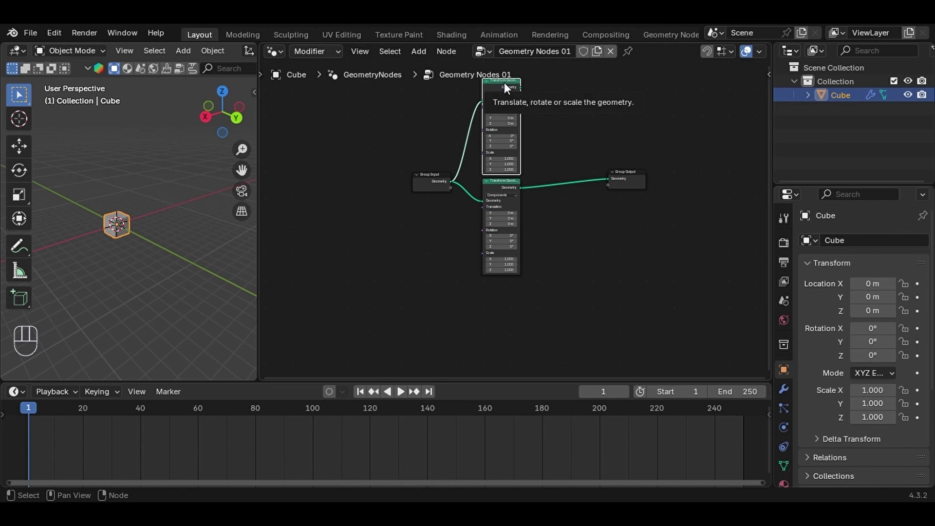
{"action": "key", "text": "shift+ctrl+d"}
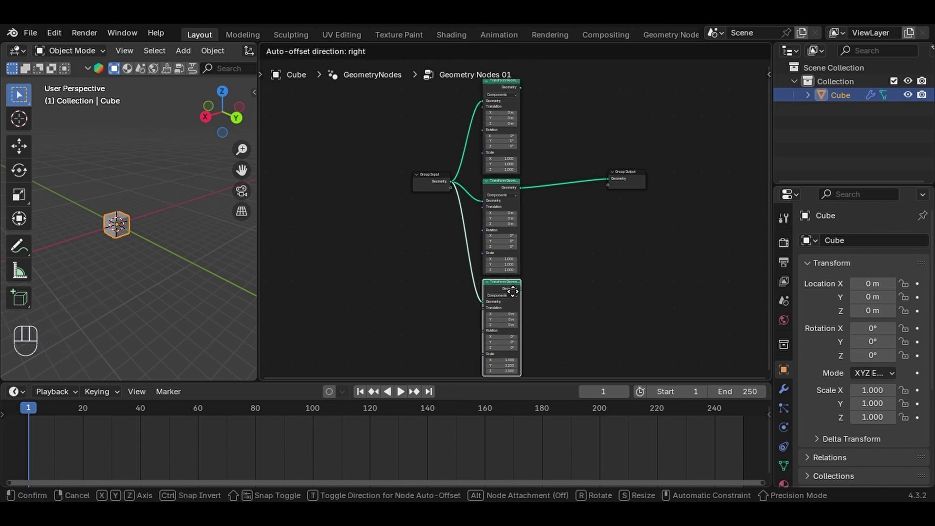
{"action": "left_click", "coordinate": [511, 289]}
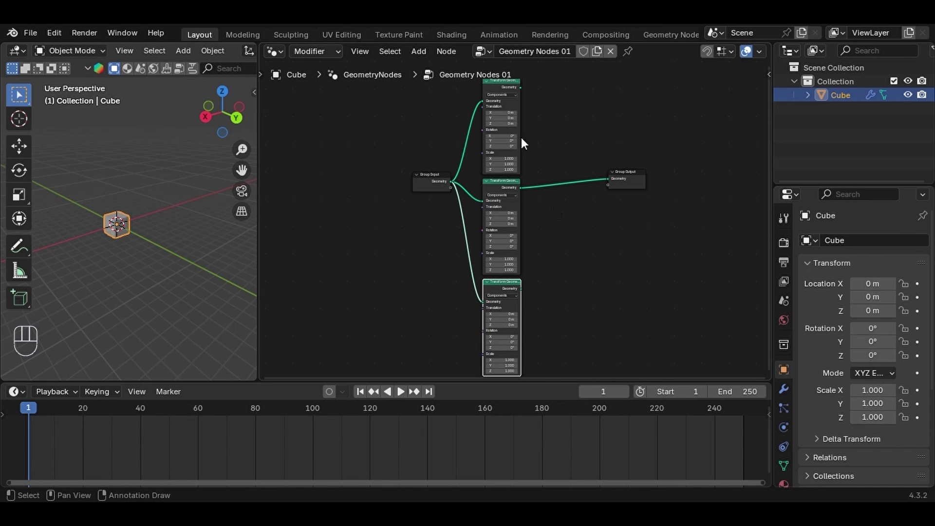
Step: Set the upper Transform Geometry node's X translation to 6.8 m and its Y rotation to 13.1°
{"action": "scroll", "coordinate": [552, 103], "scroll_direction": "up", "scroll_amount": 5}
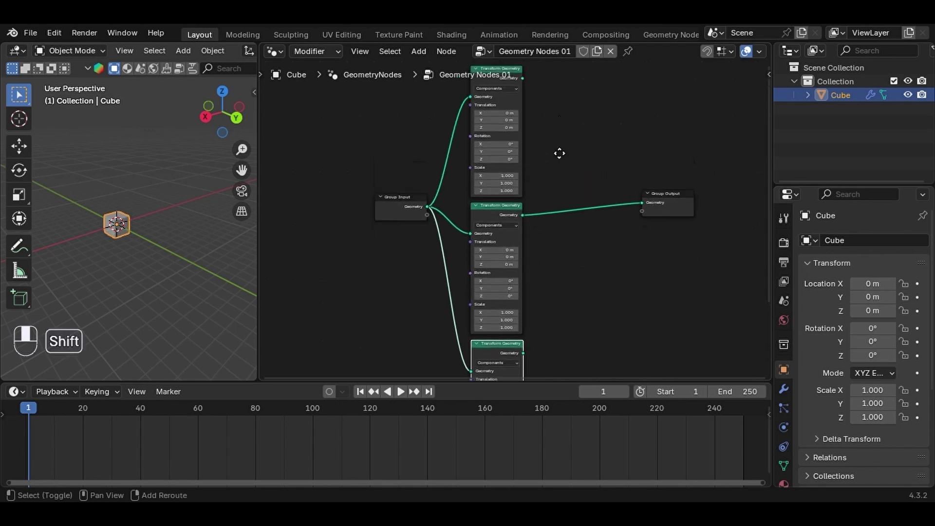
{"action": "middle_click_drag", "start_coordinate": [566, 146], "coordinate": [559, 242]}
{"action": "scroll", "coordinate": [559, 242], "scroll_direction": "up", "scroll_amount": 2}
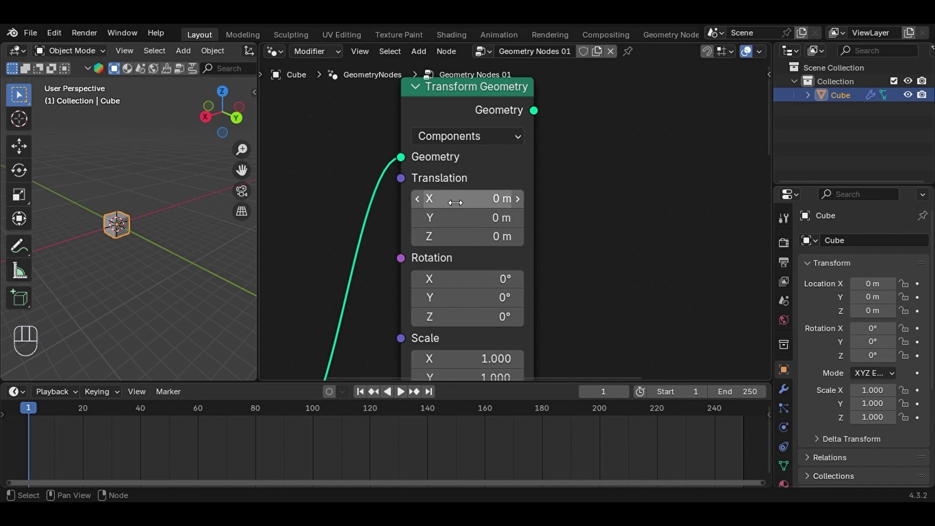
{"action": "left_click_drag", "start_coordinate": [454, 198], "coordinate": [482, 199]}
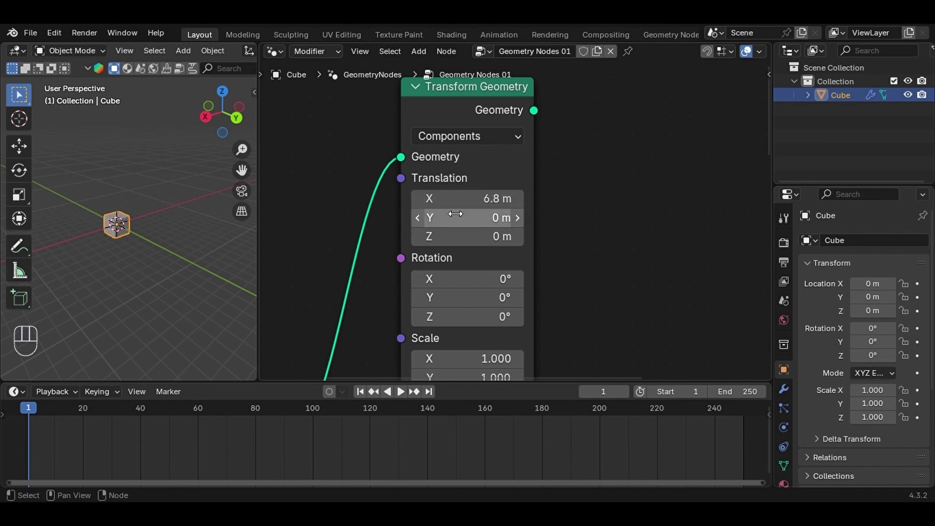
{"action": "left_click_drag", "start_coordinate": [461, 305], "coordinate": [487, 298]}
Step: Set the upper Transform Geometry node's scale to 4.8 in X and 3.4 in Y
{"action": "scroll", "coordinate": [564, 315], "scroll_direction": "down", "scroll_amount": 2}
{"action": "middle_click_drag", "start_coordinate": [565, 315], "coordinate": [566, 226]}
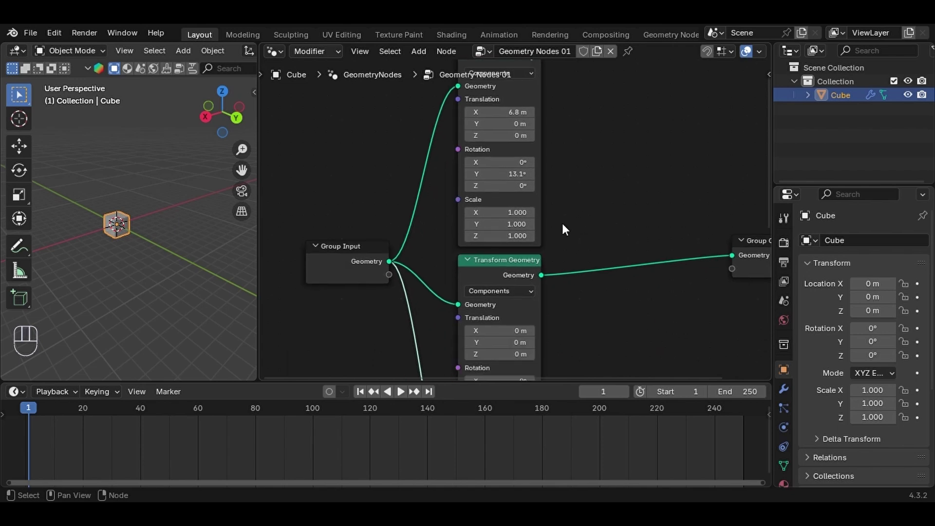
{"action": "scroll", "coordinate": [565, 226], "scroll_direction": "up", "scroll_amount": 1}
{"action": "left_click", "coordinate": [482, 209]}
{"action": "type", "text": "4.8"}
{"action": "key", "text": "Return"}
{"action": "left_click", "coordinate": [483, 225]}
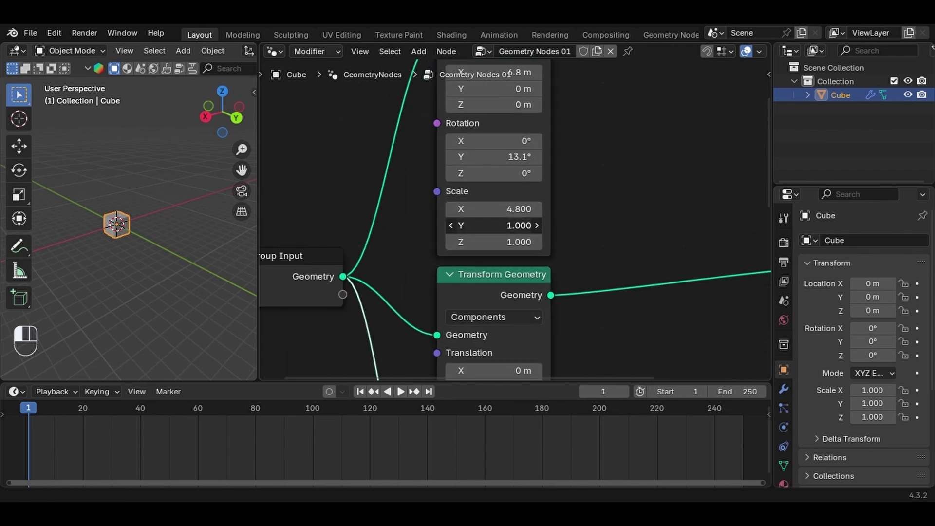
{"action": "type", "text": "3.4"}
{"action": "key", "text": "Return"}
Step: Set the lowest Transform Geometry node's Z translation to 7.7 m
{"action": "scroll", "coordinate": [575, 268], "scroll_direction": "down", "scroll_amount": 2}
{"action": "middle_click_drag", "start_coordinate": [575, 268], "coordinate": [599, 207]}
{"action": "scroll", "coordinate": [598, 241], "scroll_direction": "up", "scroll_amount": 2}
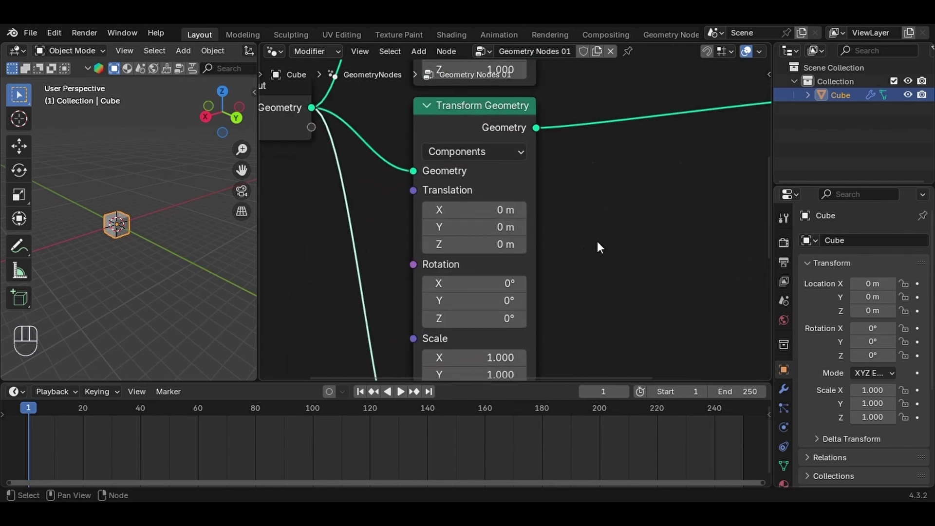
{"action": "scroll", "coordinate": [616, 282], "scroll_direction": "down", "scroll_amount": 2}
{"action": "middle_click_drag", "start_coordinate": [616, 282], "coordinate": [614, 173]}
{"action": "scroll", "coordinate": [606, 286], "scroll_direction": "up", "scroll_amount": 2}
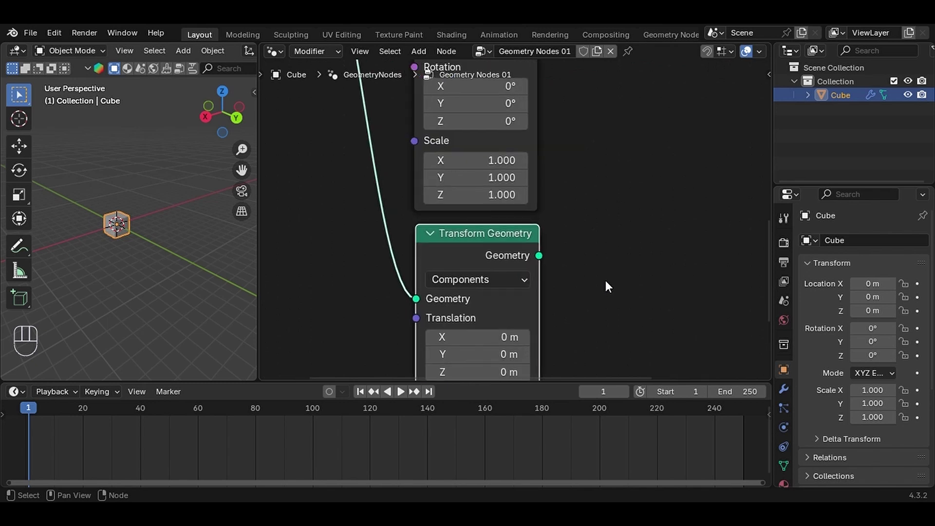
{"action": "middle_click_drag", "start_coordinate": [605, 286], "coordinate": [645, 171]}
{"action": "scroll", "coordinate": [644, 171], "scroll_direction": "up", "scroll_amount": 1}
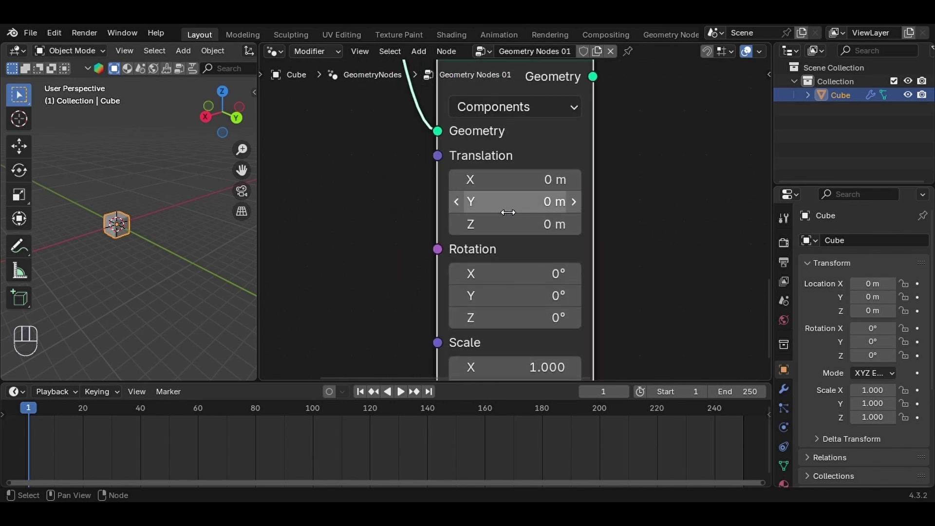
{"action": "left_click_drag", "start_coordinate": [508, 224], "coordinate": [551, 223]}
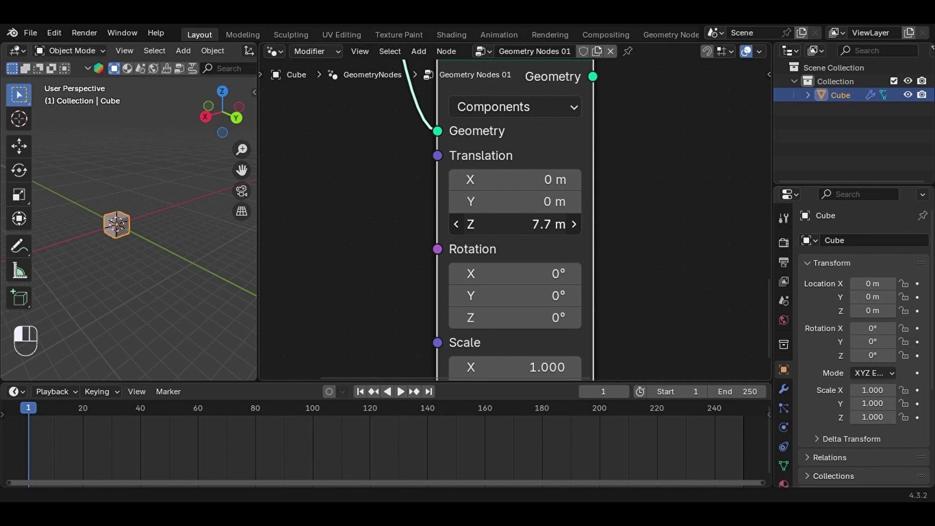
Step: Set the lowest Transform Geometry node's X rotation to 58° and its scale to X 5.5, Y 3.1 and Z 3.6
{"action": "middle_click_drag", "start_coordinate": [647, 286], "coordinate": [631, 179]}
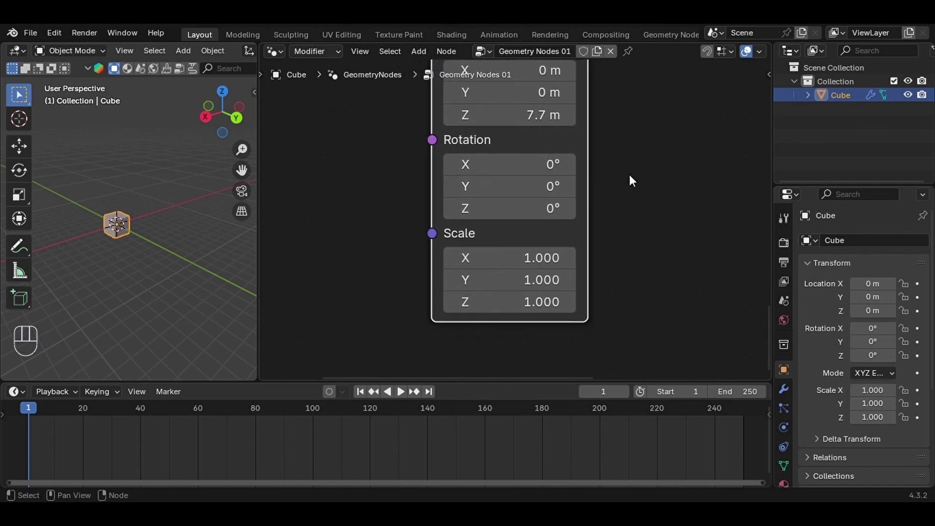
{"action": "left_click_drag", "start_coordinate": [500, 164], "coordinate": [536, 165]}
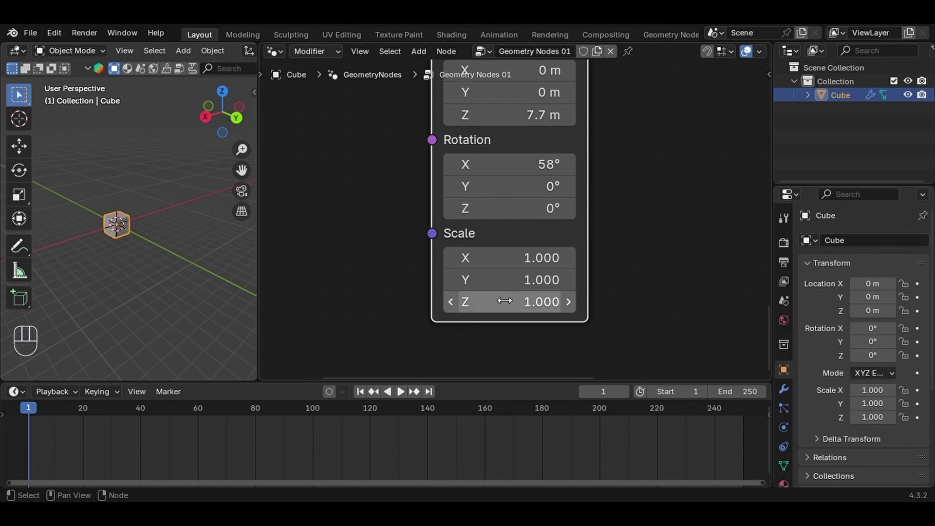
{"action": "left_click_drag", "start_coordinate": [501, 301], "coordinate": [600, 248]}
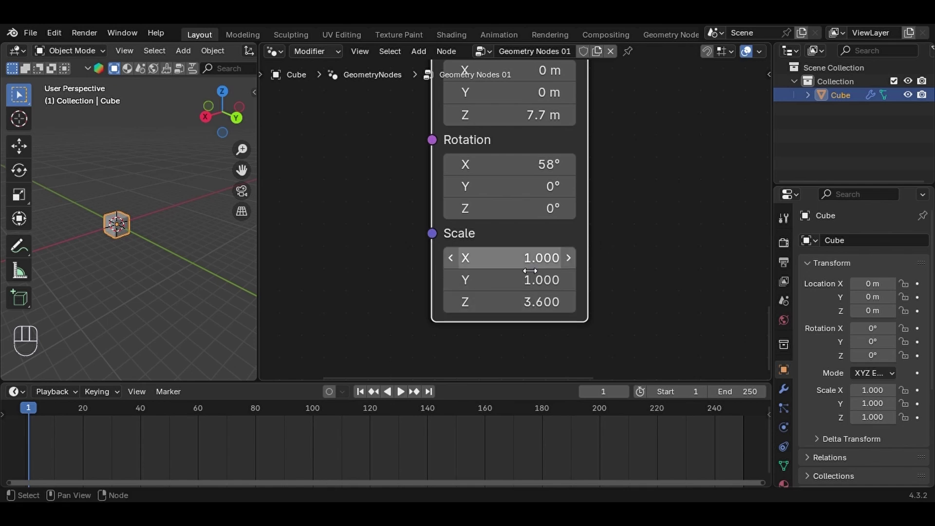
{"action": "left_click_drag", "start_coordinate": [511, 280], "coordinate": [528, 258]}
Step: Connect the upper Transform Geometry node's Geometry output to the Group Output in place of the middle node
{"action": "scroll", "coordinate": [642, 232], "scroll_direction": "down", "scroll_amount": 8}
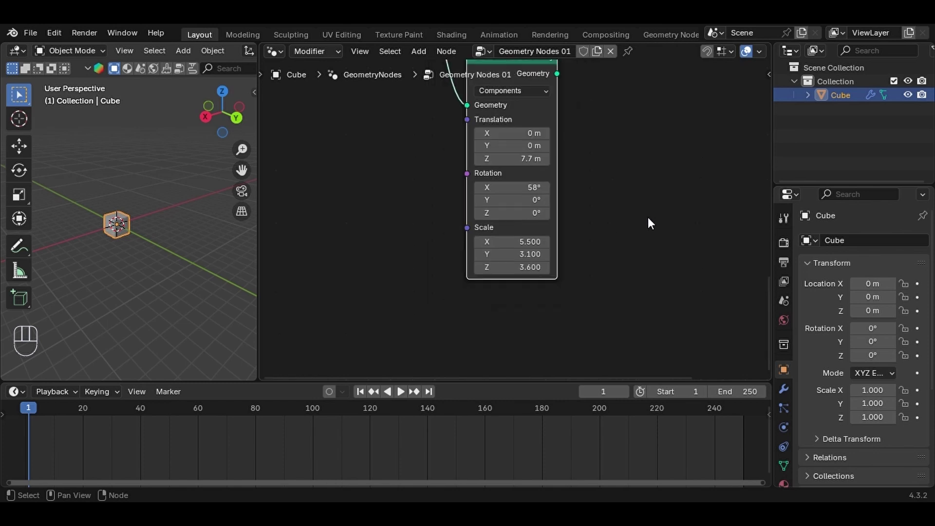
{"action": "scroll", "coordinate": [572, 310], "scroll_direction": "up", "scroll_amount": 5, "text": "shift"}
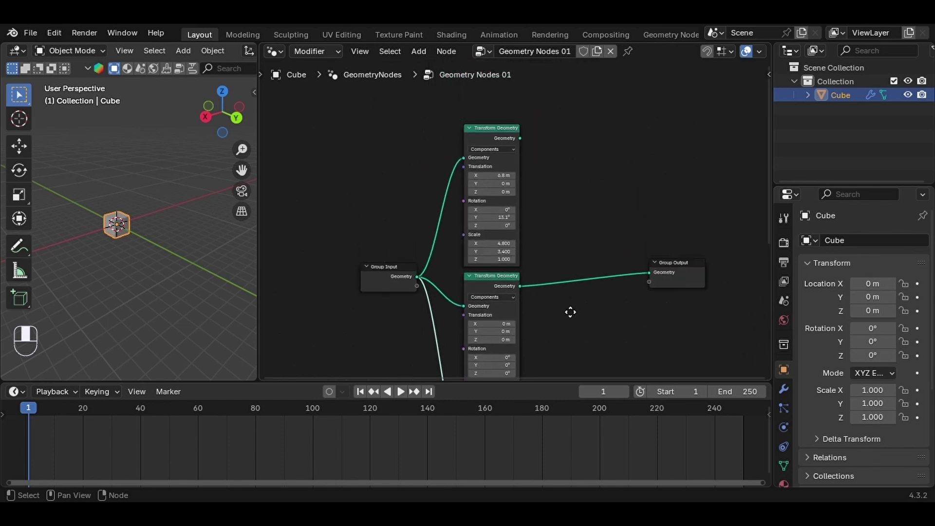
{"action": "middle_click_drag", "start_coordinate": [545, 286], "coordinate": [559, 265]}
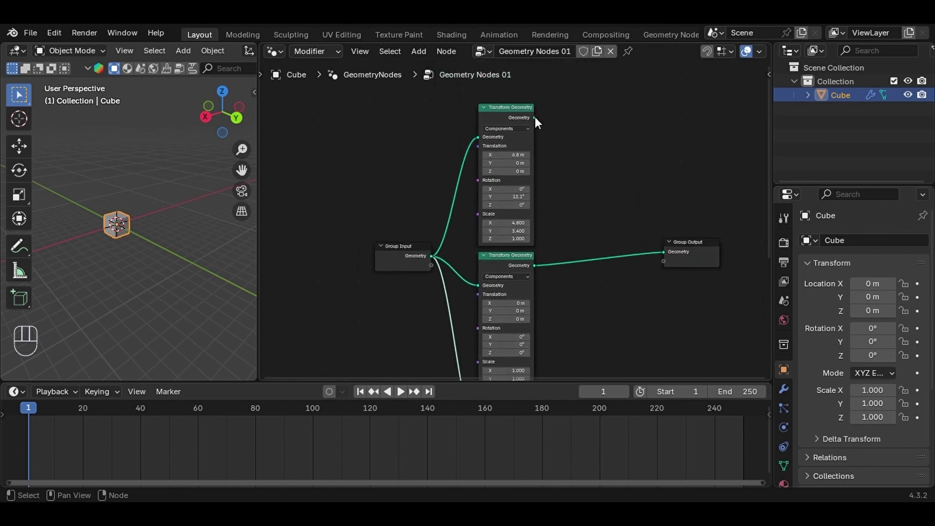
{"action": "mouse_move", "coordinate": [536, 119]}
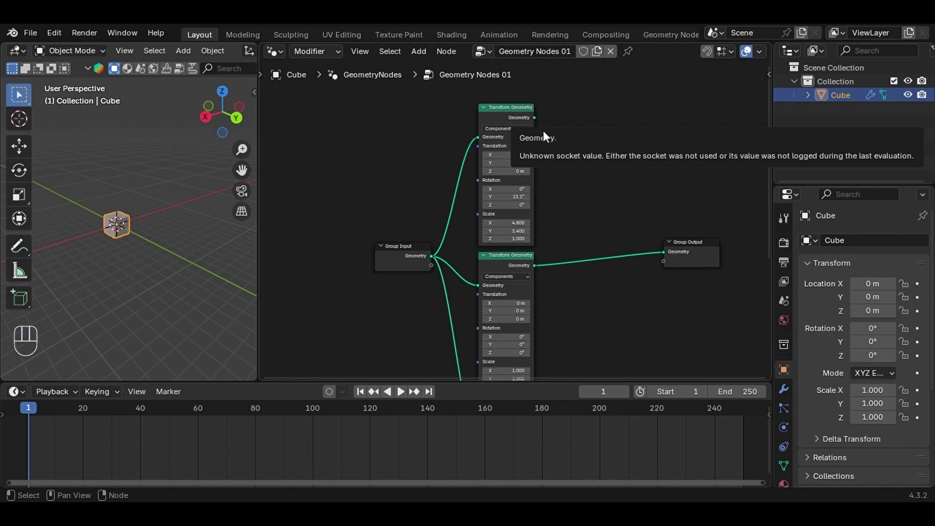
{"action": "left_click_drag", "start_coordinate": [535, 118], "coordinate": [663, 254]}
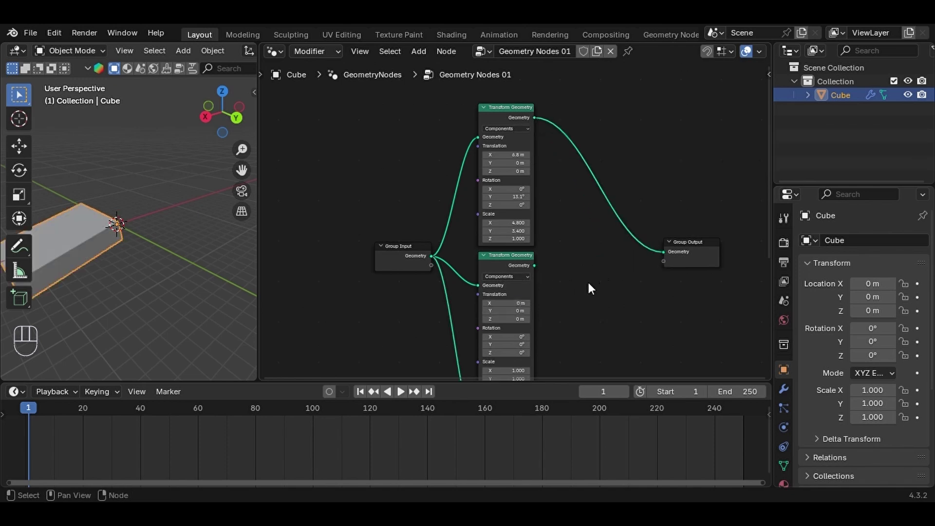
Step: Examine the transformed cube in the 3D viewport from different angles and distances alongside the three-branch node tree
{"action": "scroll", "coordinate": [551, 282], "scroll_direction": "down", "scroll_amount": 2}
{"action": "middle_click_drag", "start_coordinate": [577, 292], "coordinate": [676, 238]}
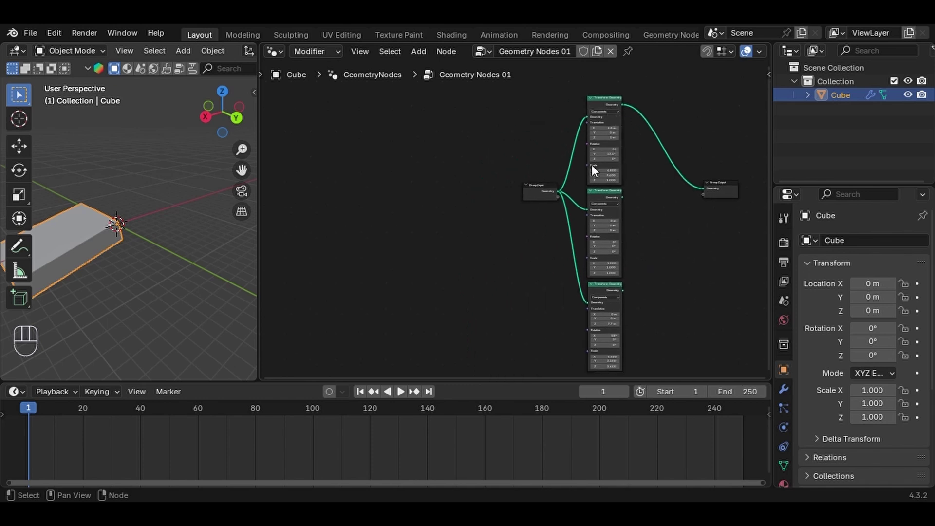
{"action": "middle_click_drag", "start_coordinate": [136, 272], "coordinate": [213, 254]}
{"action": "scroll", "coordinate": [100, 268], "scroll_direction": "up", "scroll_amount": 5}
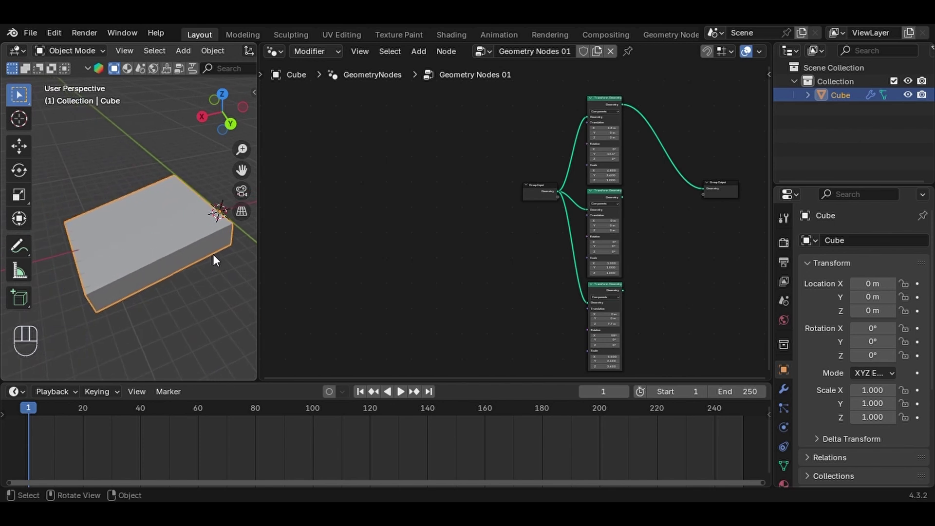
{"action": "scroll", "coordinate": [213, 271], "scroll_direction": "down", "scroll_amount": 4}
{"action": "scroll", "coordinate": [205, 267], "scroll_direction": "up", "scroll_amount": 4}
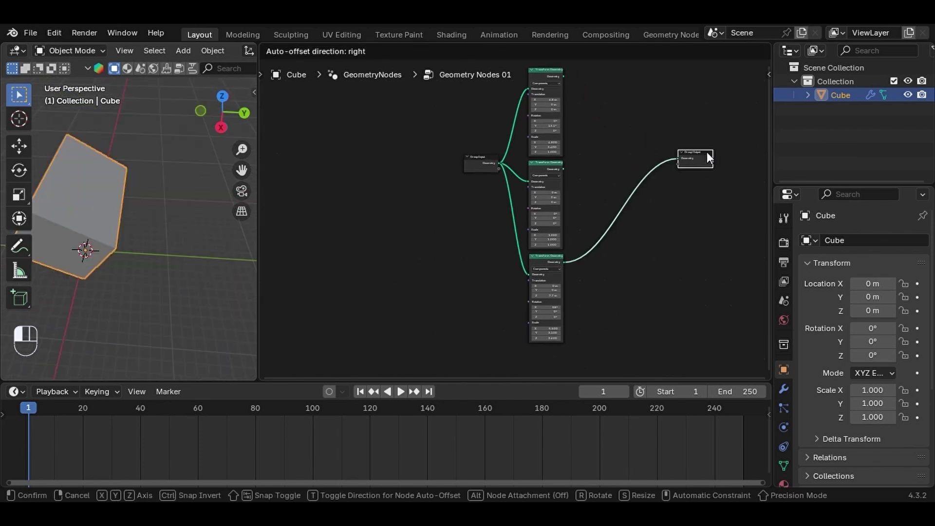
{"action": "left_click_drag", "start_coordinate": [706, 151], "coordinate": [710, 153]}
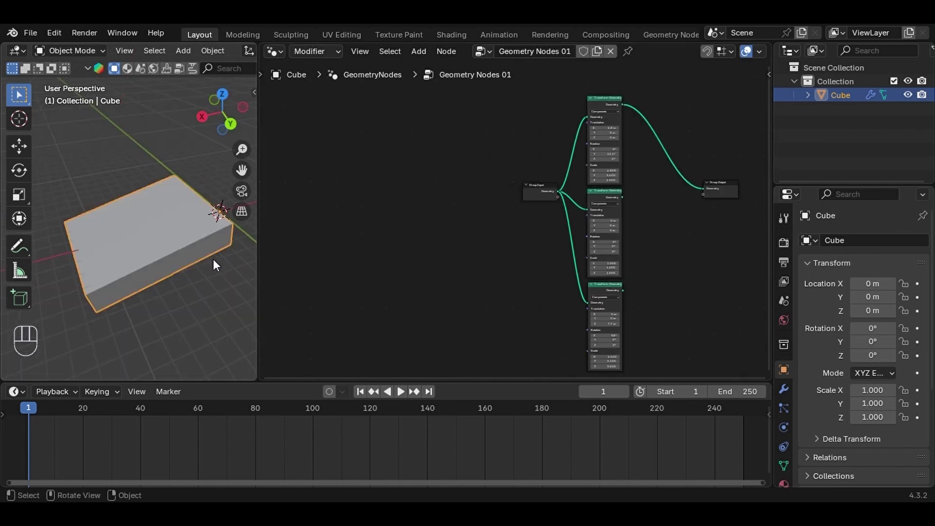
{"action": "scroll", "coordinate": [212, 258], "scroll_direction": "down", "scroll_amount": 6}
{"action": "scroll", "coordinate": [209, 271], "scroll_direction": "up", "scroll_amount": 4}
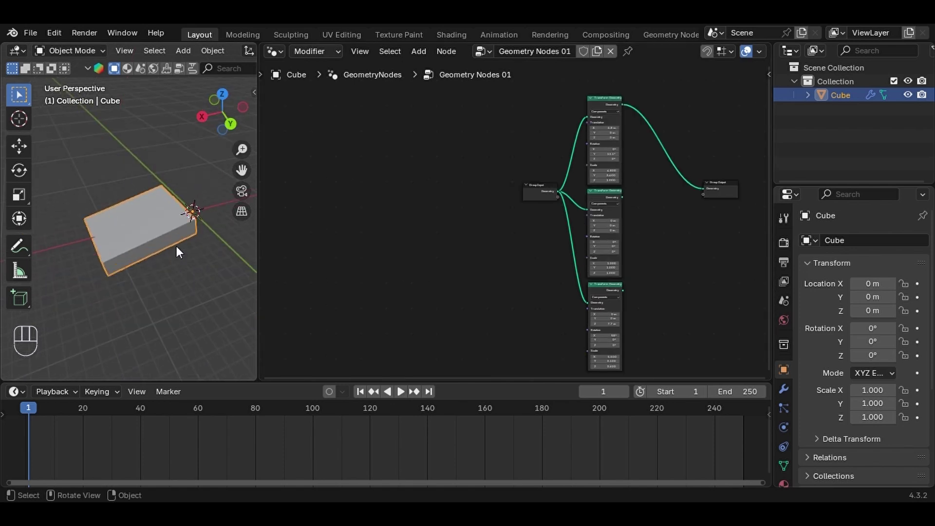
{"action": "scroll", "coordinate": [176, 246], "scroll_direction": "up", "scroll_amount": 2}
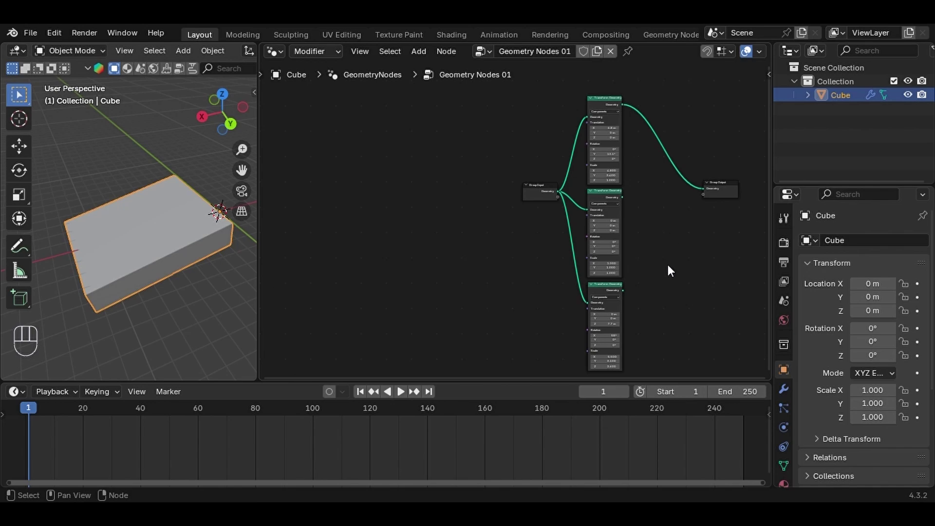